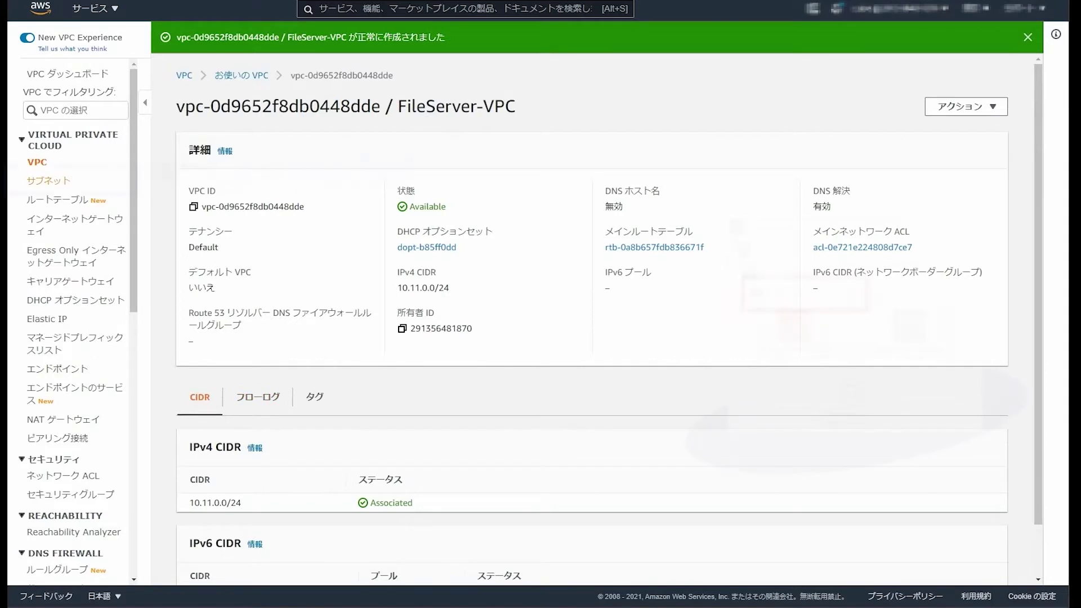
# - Start creating a new subnet and choose FileServer-VPC as its VPC
pyautogui.click(48, 181)
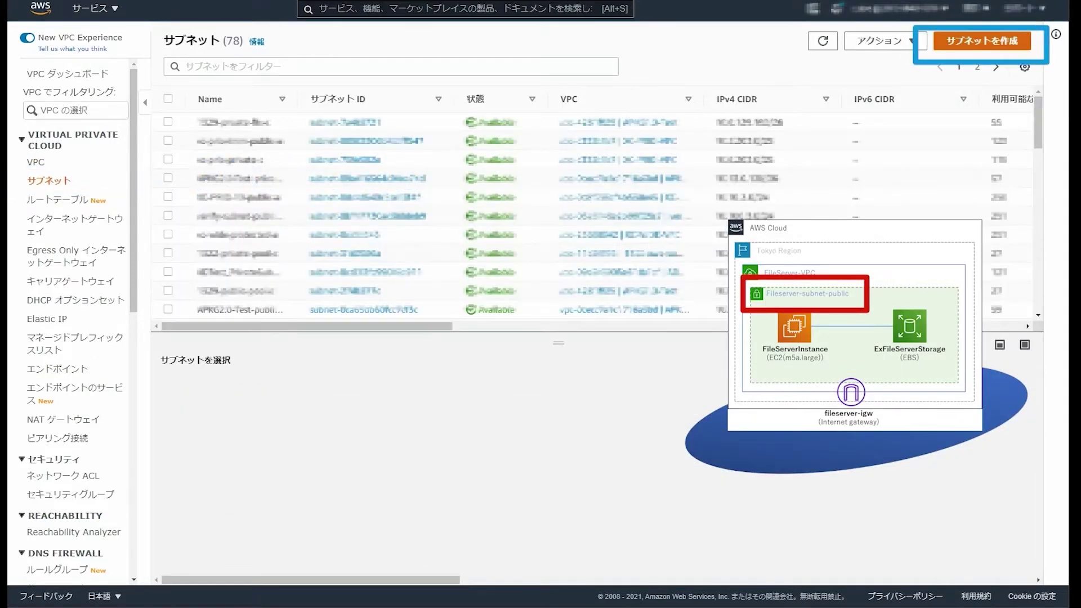
pyautogui.click(981, 40)
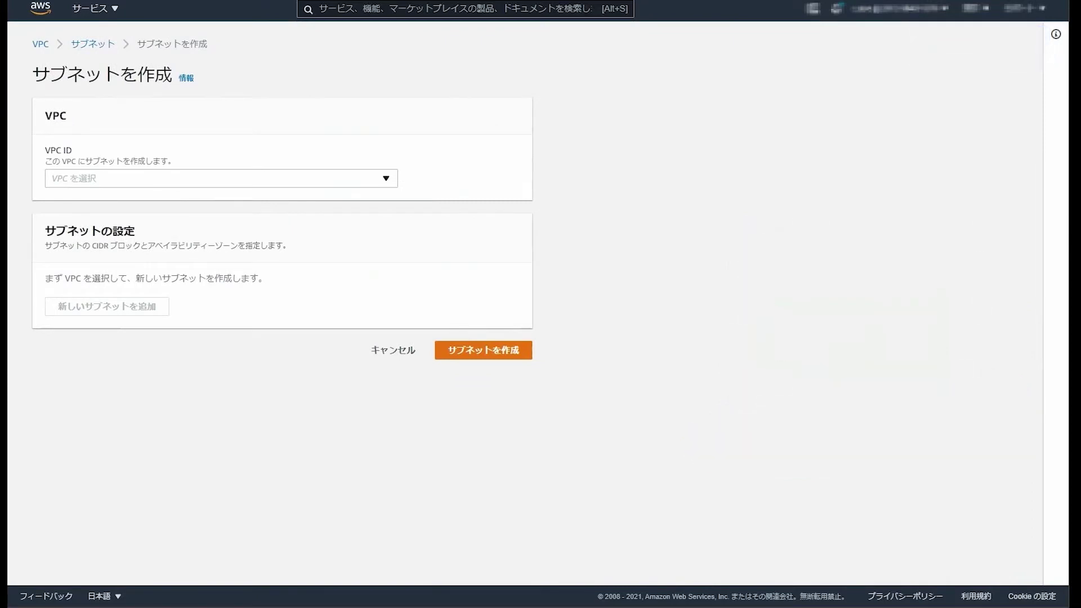
pyautogui.click(221, 178)
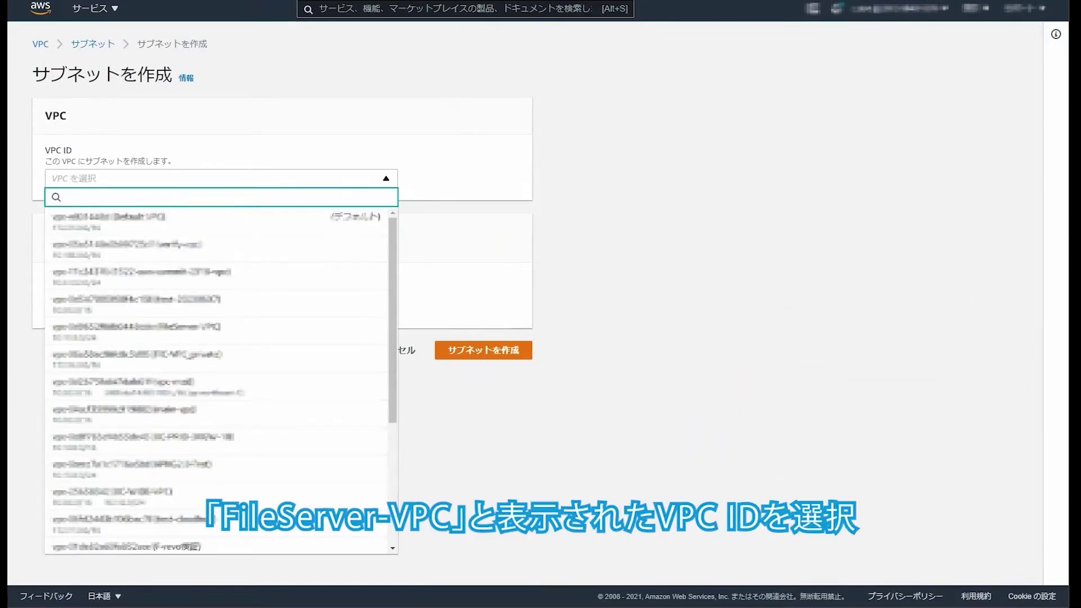
pyautogui.write('fi')
pyautogui.click(221, 220)
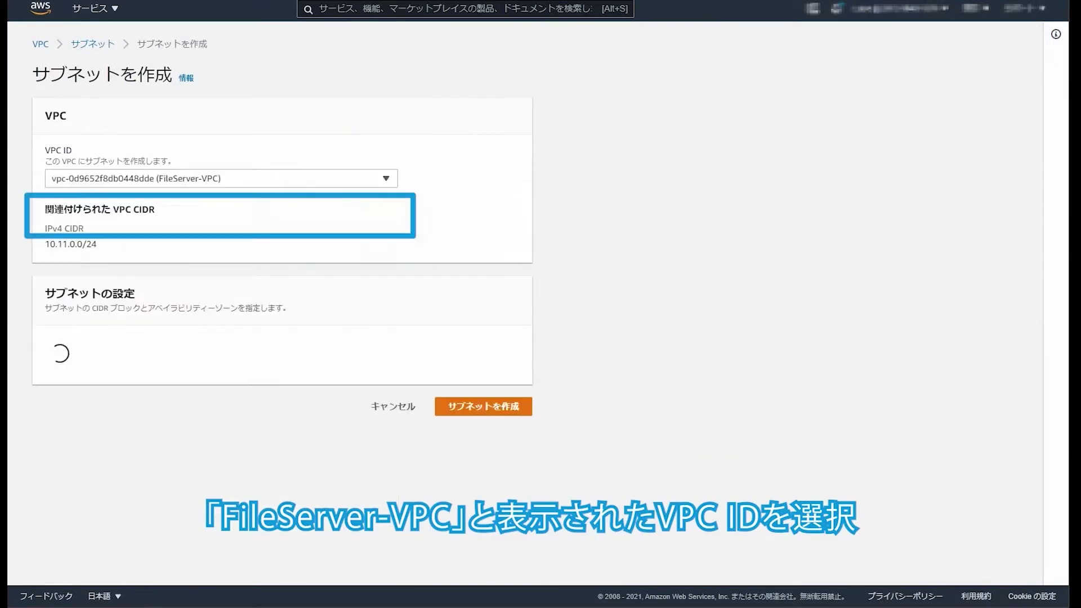
# - Name the subnet fileserver-subnet-public and set its availability zone to Asia Pacific (Tokyo) / ap-northeast-1a
pyautogui.click(227, 394)
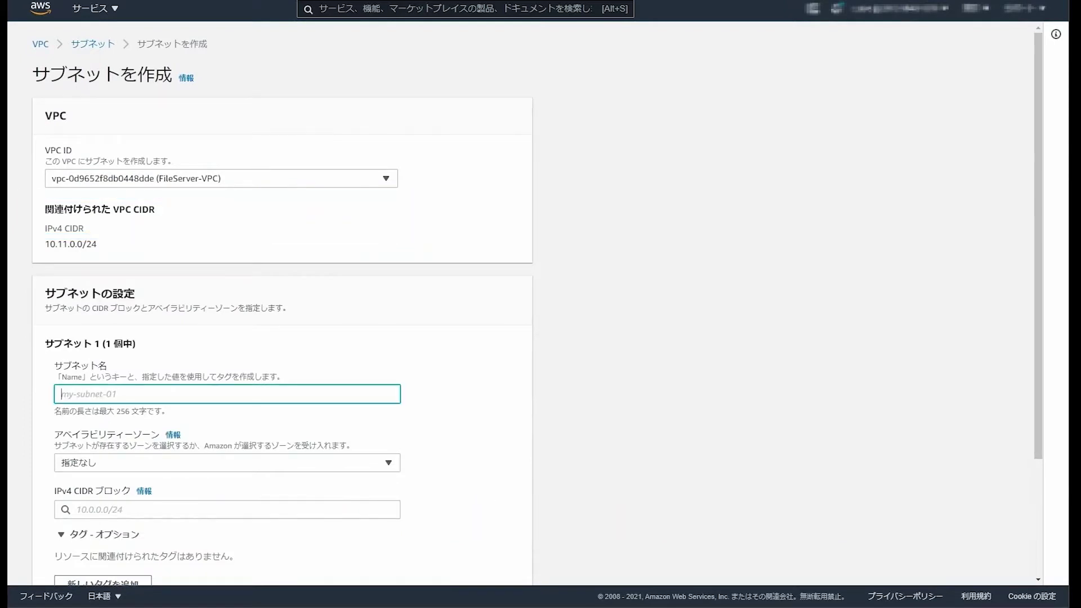
pyautogui.write('filese')
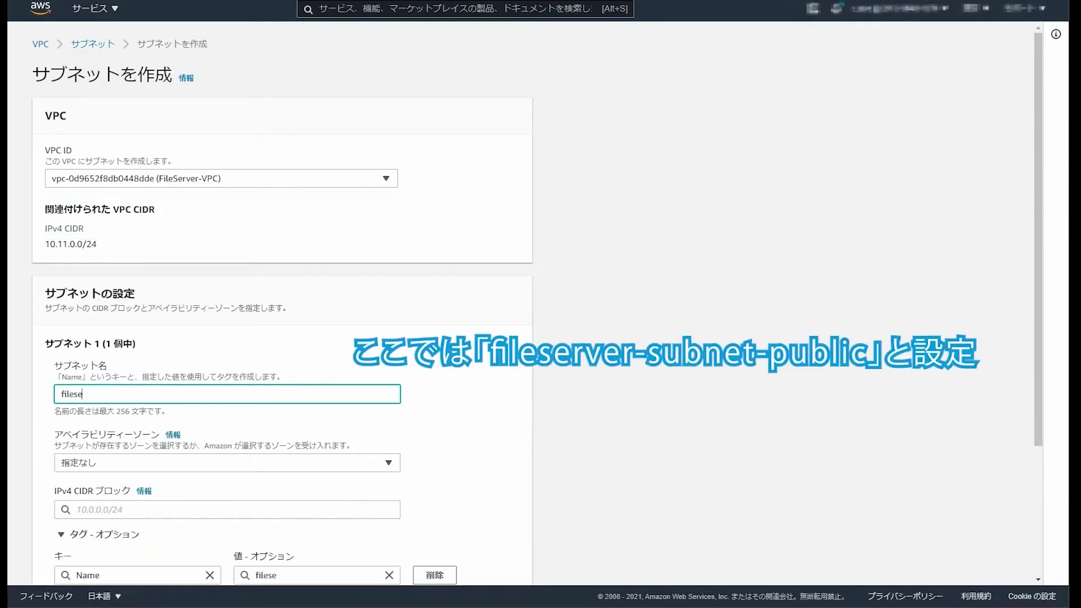
pyautogui.write('rver-subnet-public')
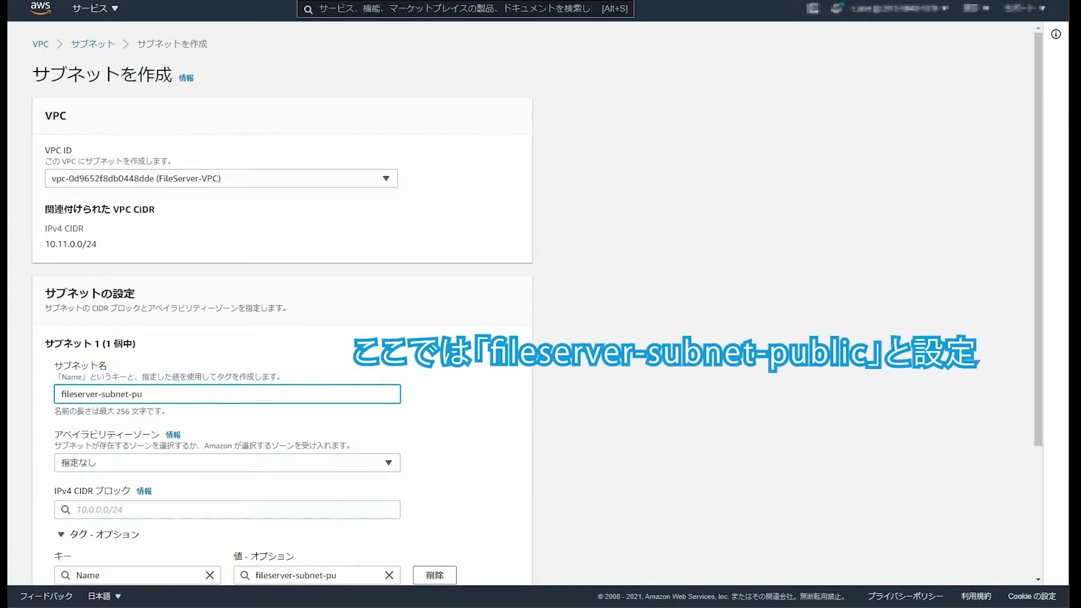
pyautogui.click(227, 462)
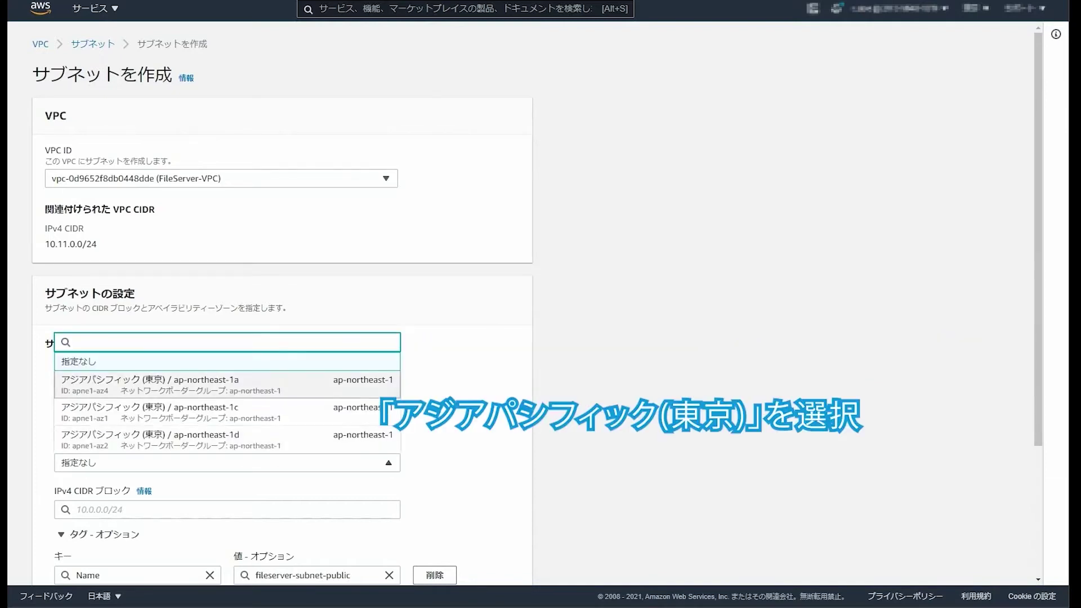
pyautogui.click(227, 385)
# - Set the subnet's IPv4 CIDR block to 10.11.0.0/24 and create the subnet
pyautogui.click(227, 509)
pyautogui.write('10.11')
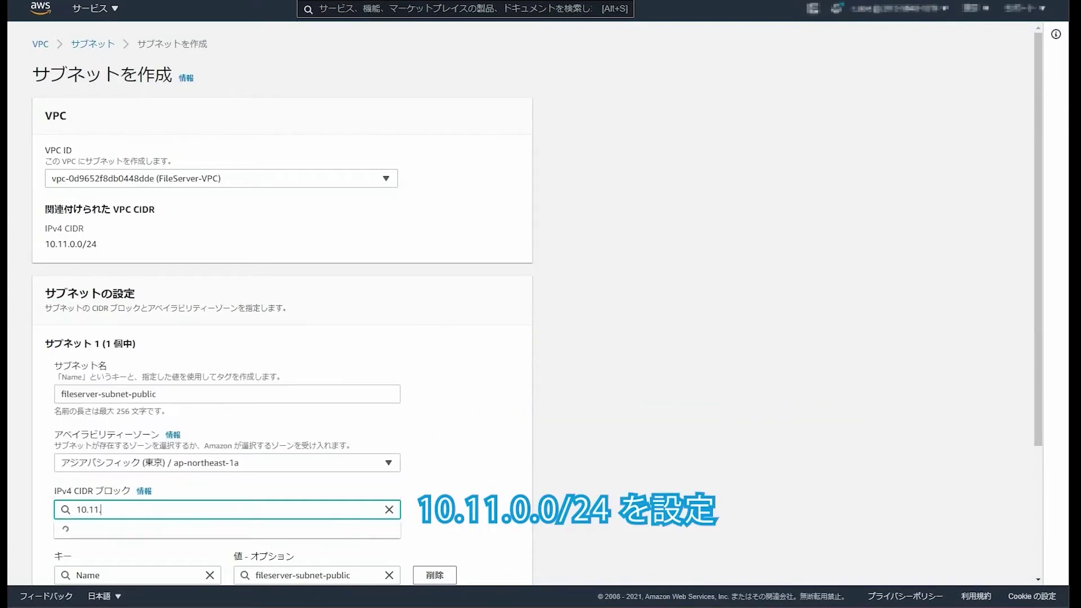
pyautogui.click(227, 345)
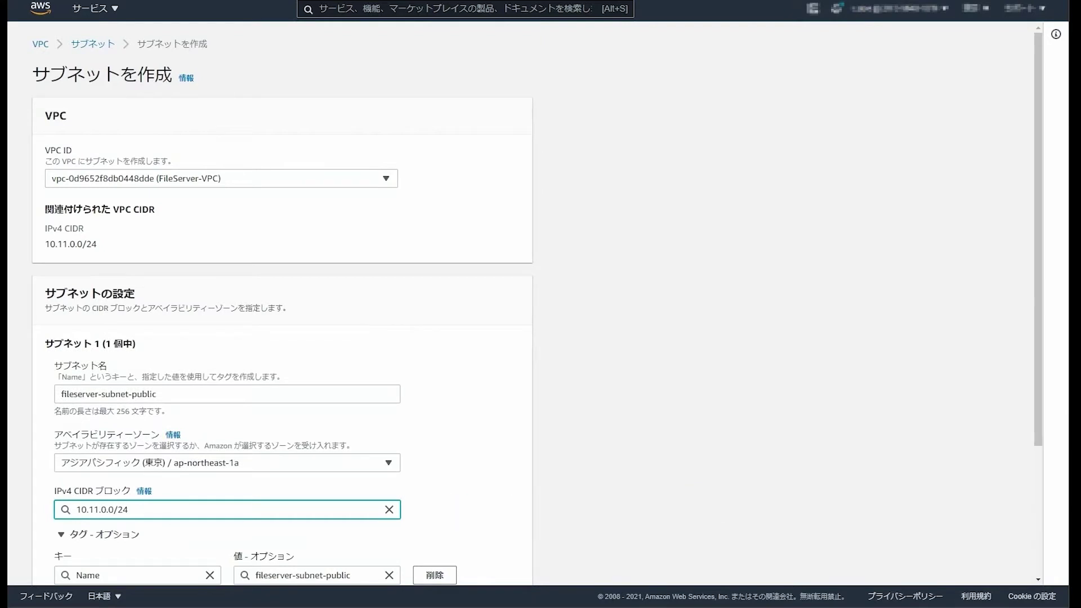
pyautogui.scroll(-3, 281, 304)
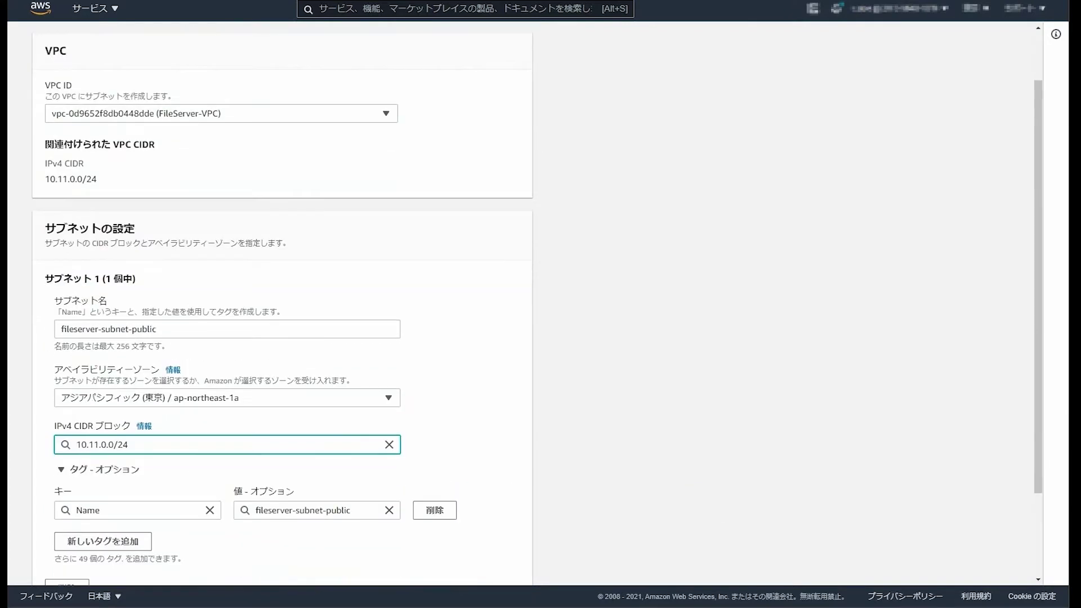
pyautogui.click(483, 563)
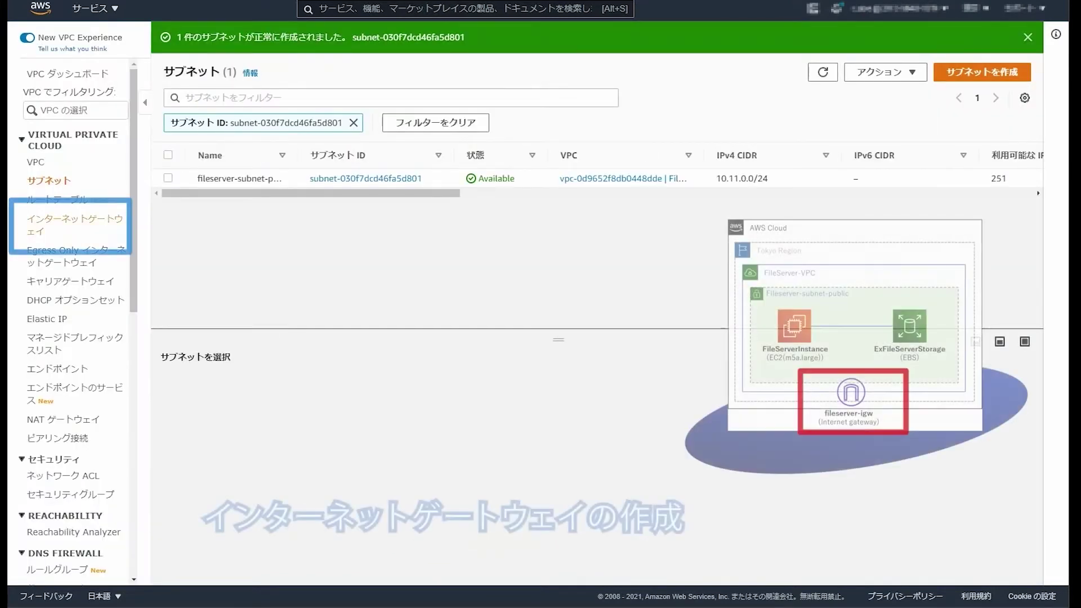
# - Create an internet gateway with the name tag fileserver-igw
pyautogui.click(74, 225)
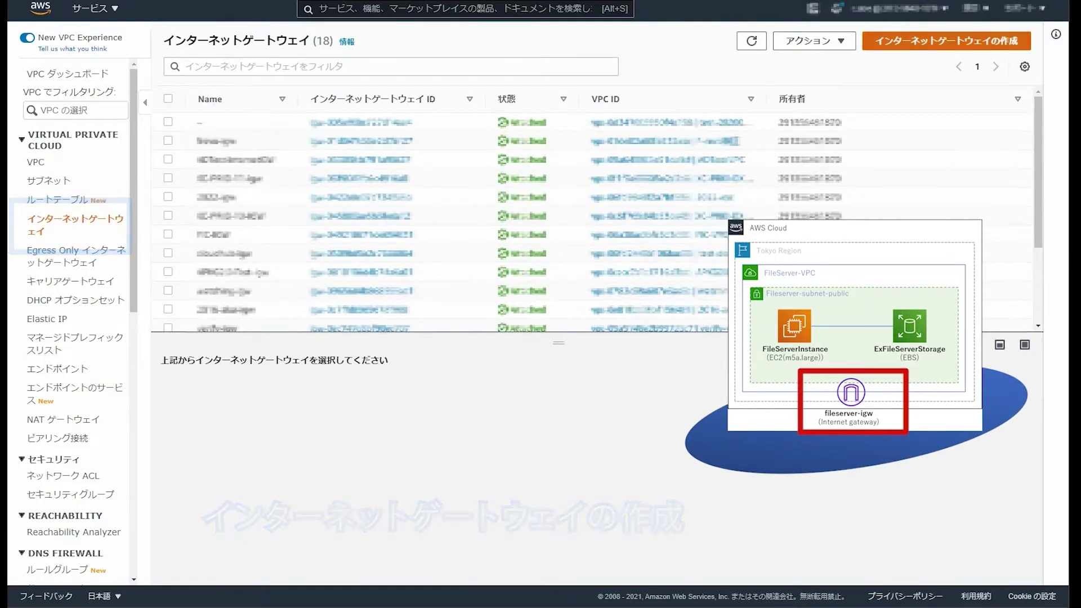
pyautogui.click(946, 41)
pyautogui.click(220, 209)
pyautogui.write('fileserver-igw')
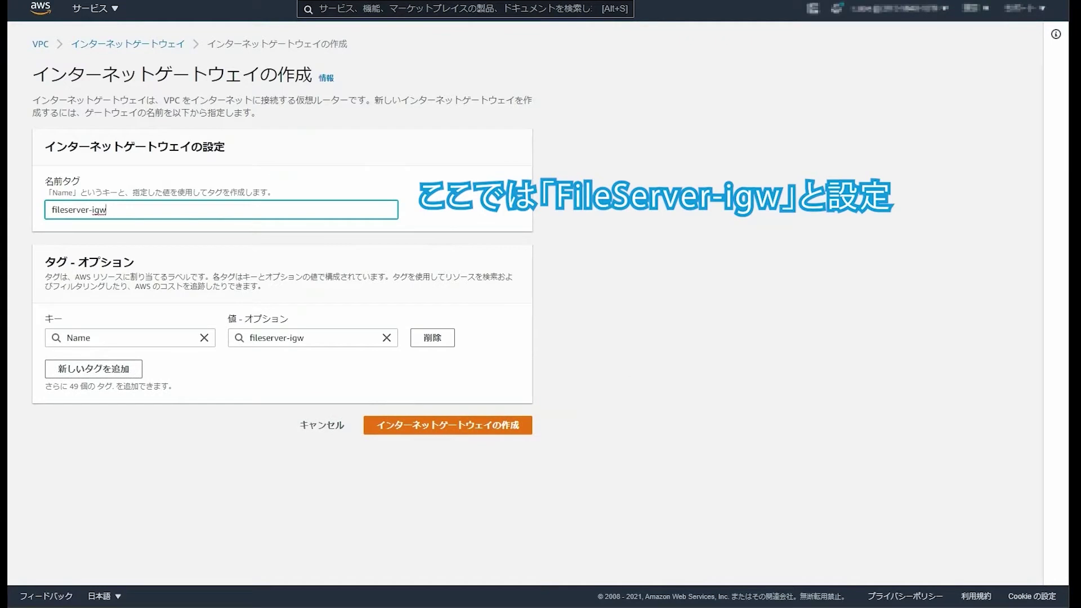
pyautogui.click(447, 425)
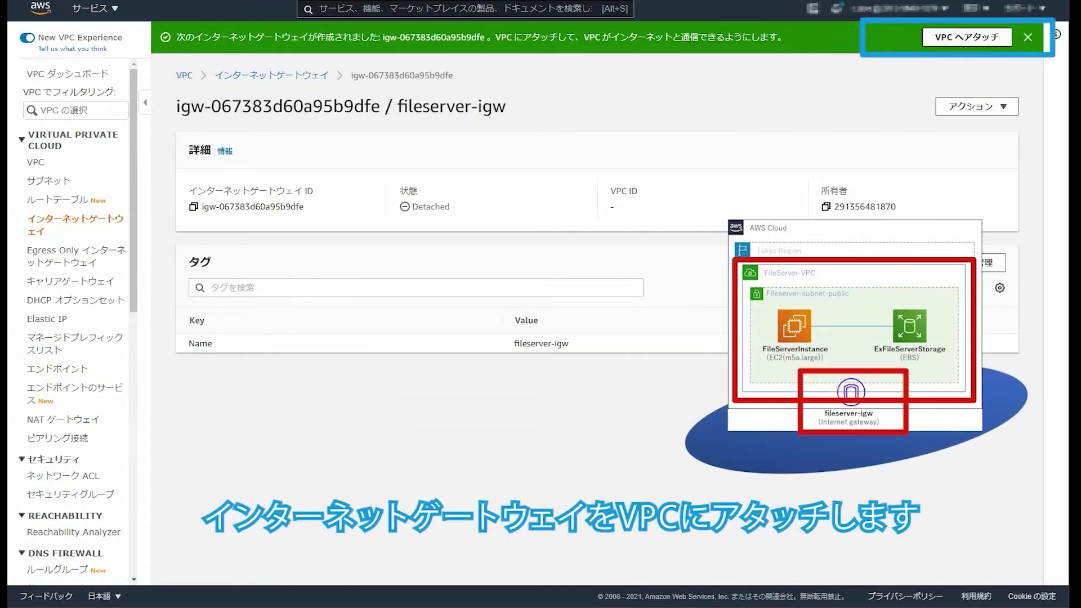
# - Attach the new fileserver-igw internet gateway to FileServer-VPC
pyautogui.click(967, 37)
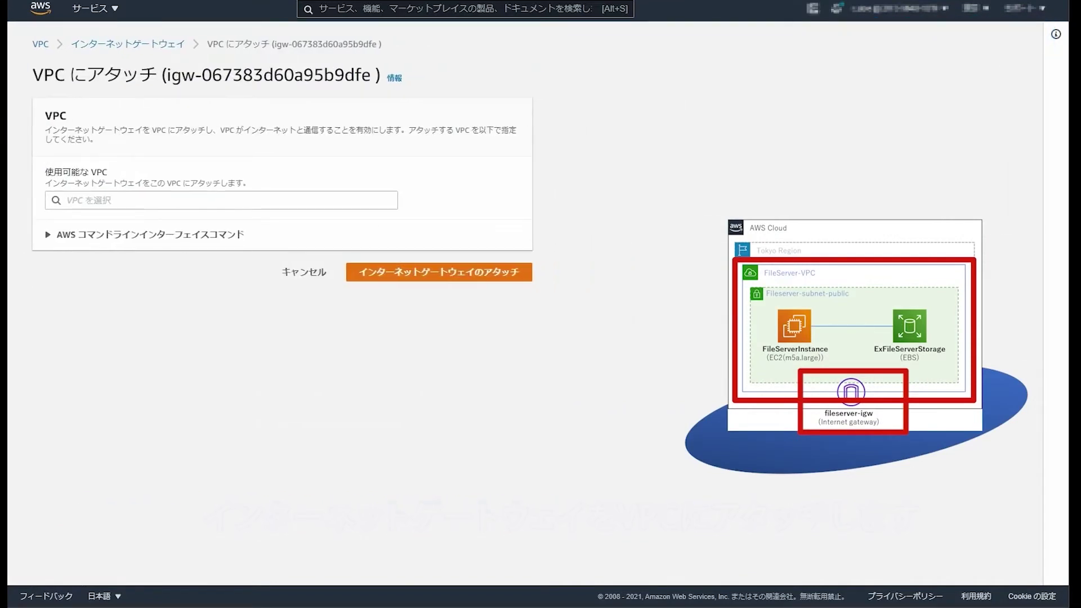
pyautogui.click(220, 200)
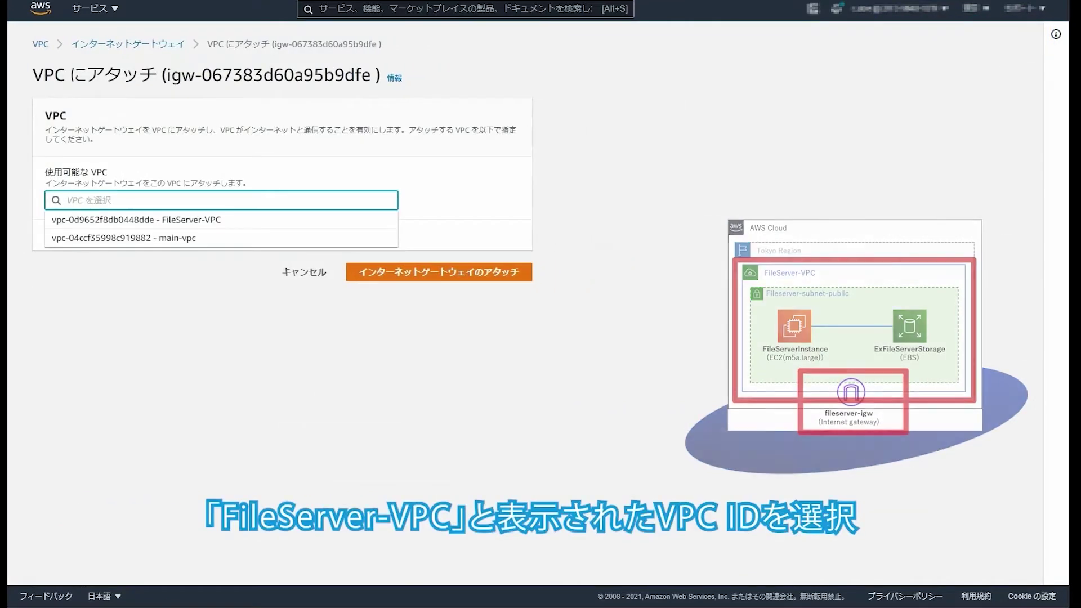
pyautogui.click(221, 220)
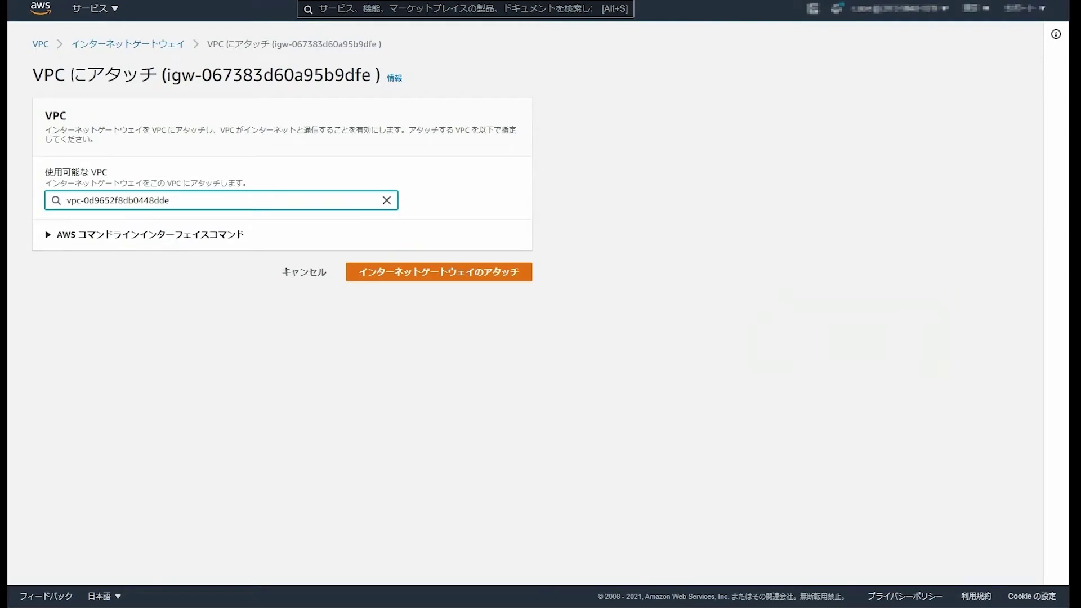
pyautogui.click(439, 272)
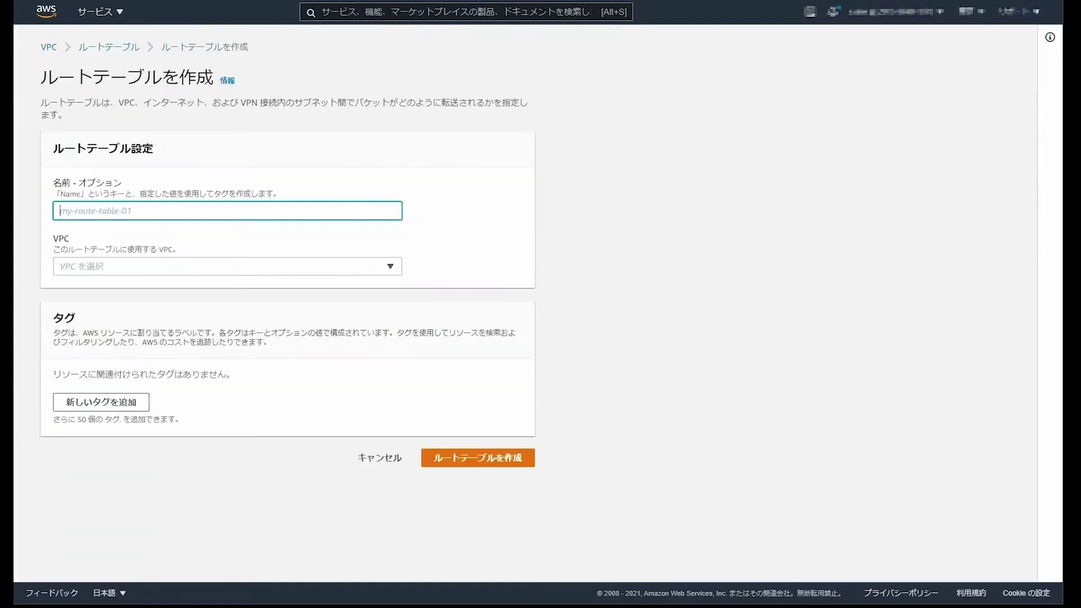
# - Create a route table named FileServer-rtbl in FileServer-VPC
pyautogui.write('FileServer-rtbl')
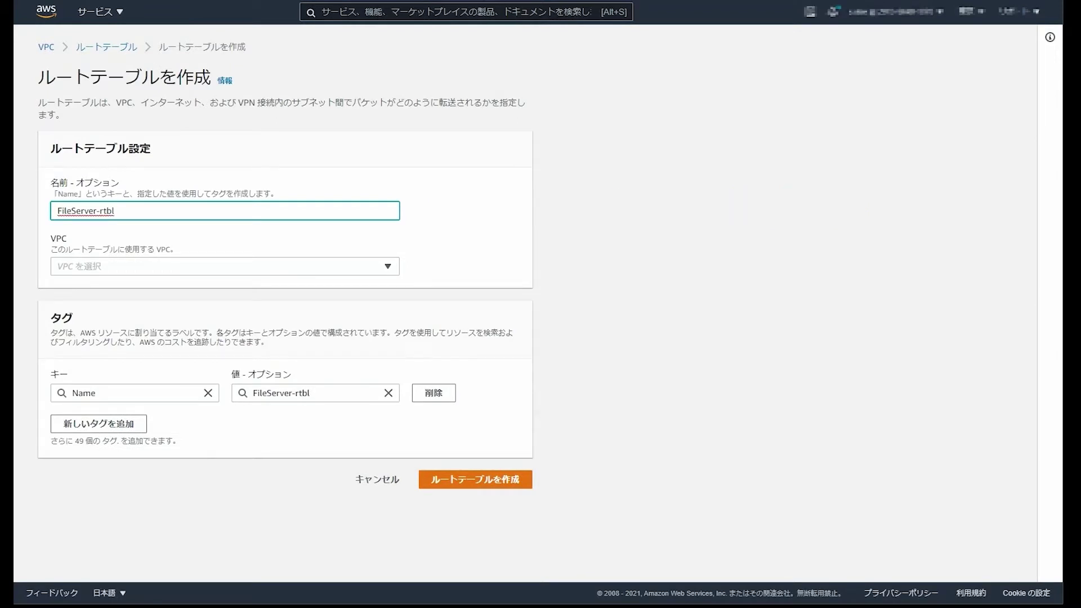
pyautogui.click(225, 266)
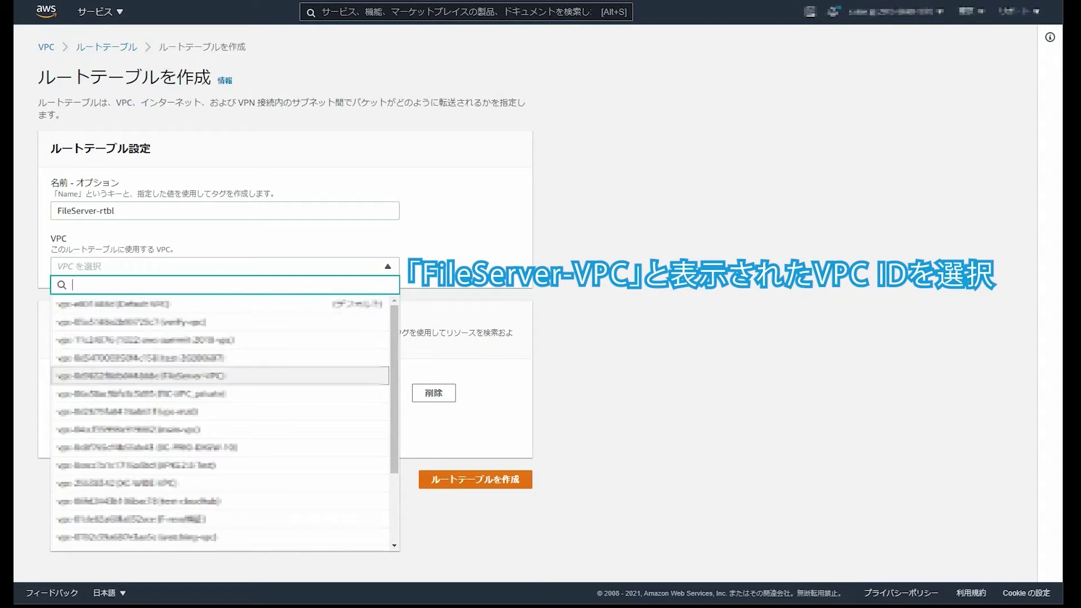
pyautogui.click(140, 376)
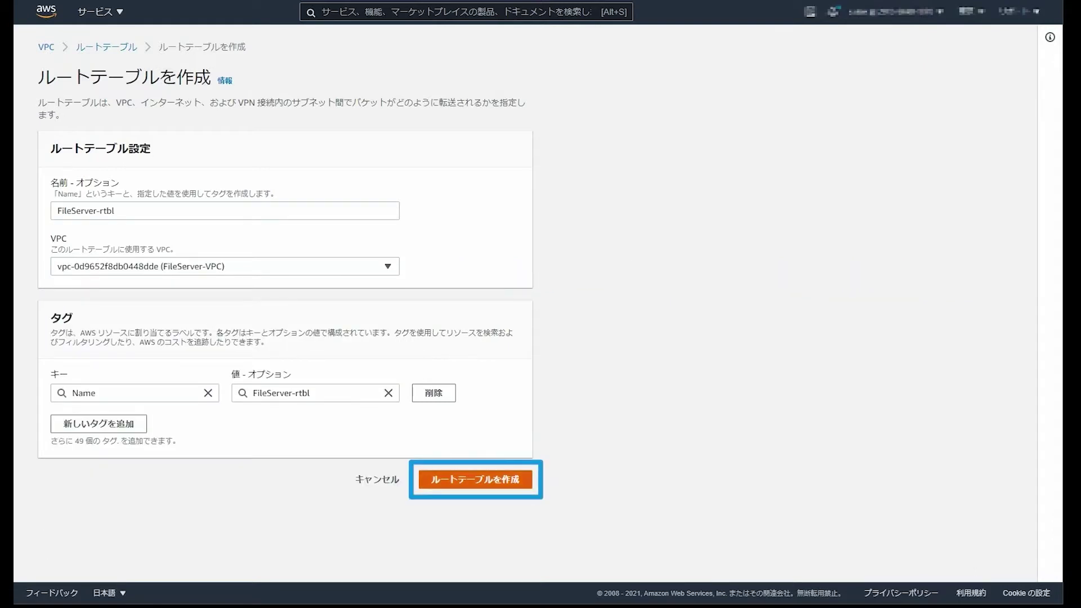
pyautogui.click(475, 479)
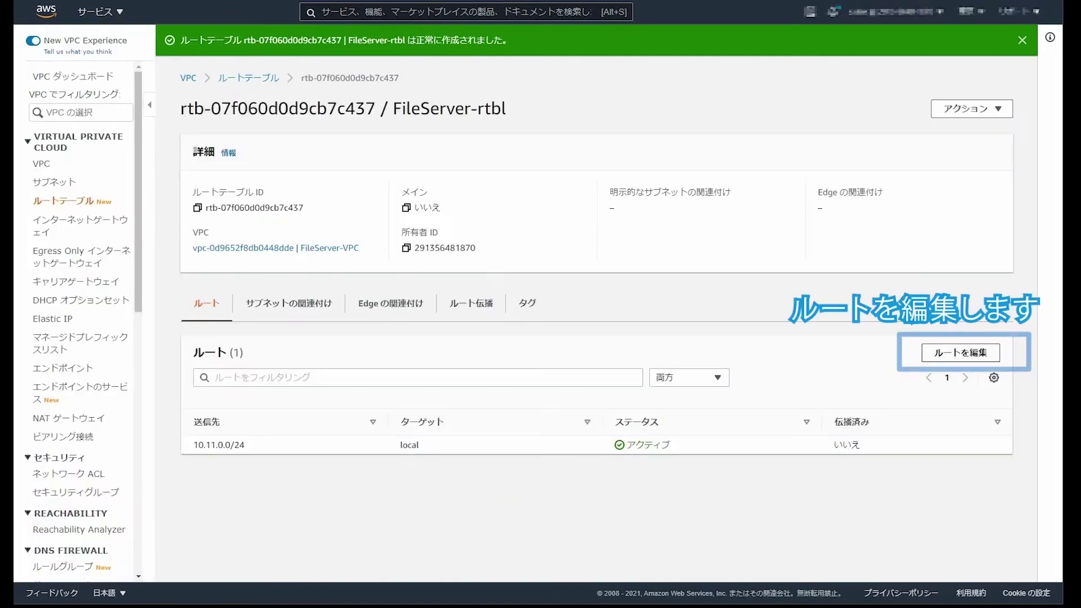
# - Add a route to FileServer-rtbl with destination 0.0.0.0/0 and the fileserver-igw internet gateway as target, and save the routes
pyautogui.click(960, 353)
pyautogui.click(90, 193)
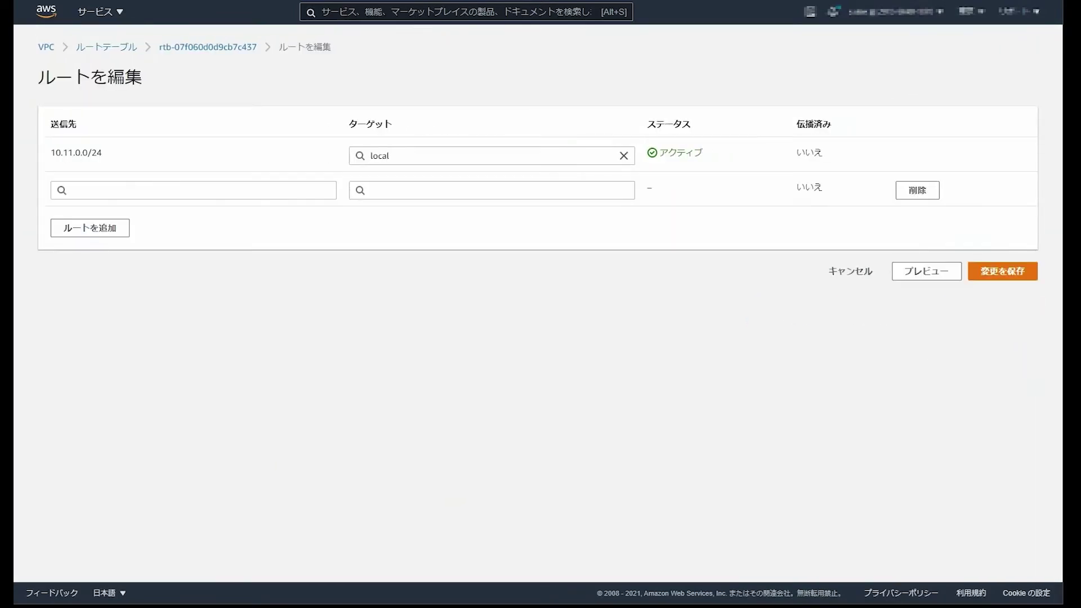
pyautogui.click(194, 190)
pyautogui.click(193, 209)
pyautogui.click(492, 191)
pyautogui.click(413, 281)
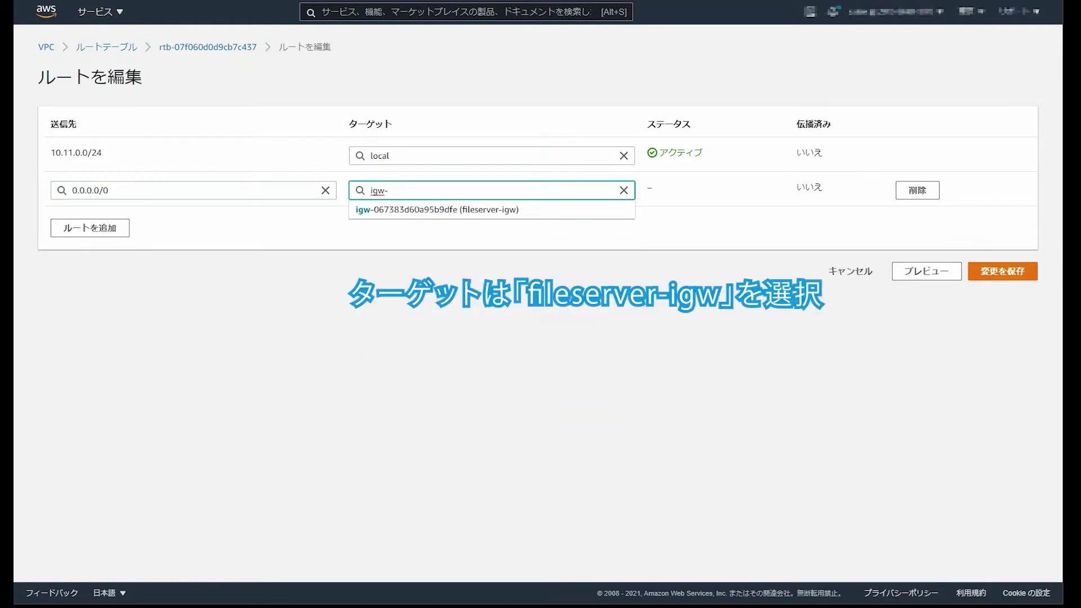
pyautogui.press('Down')
pyautogui.press('Return')
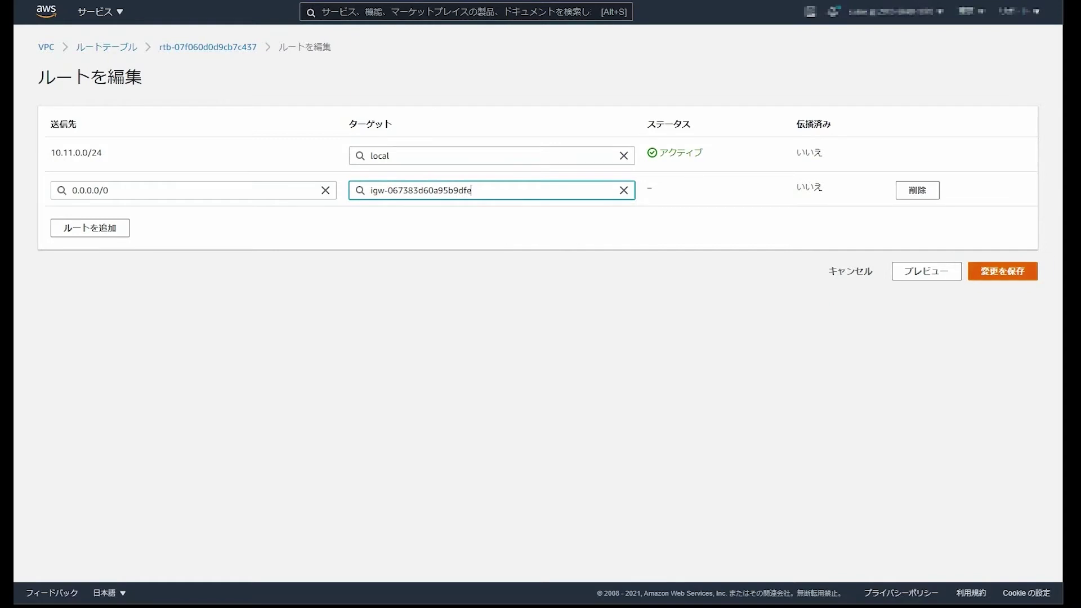
pyautogui.click(1002, 270)
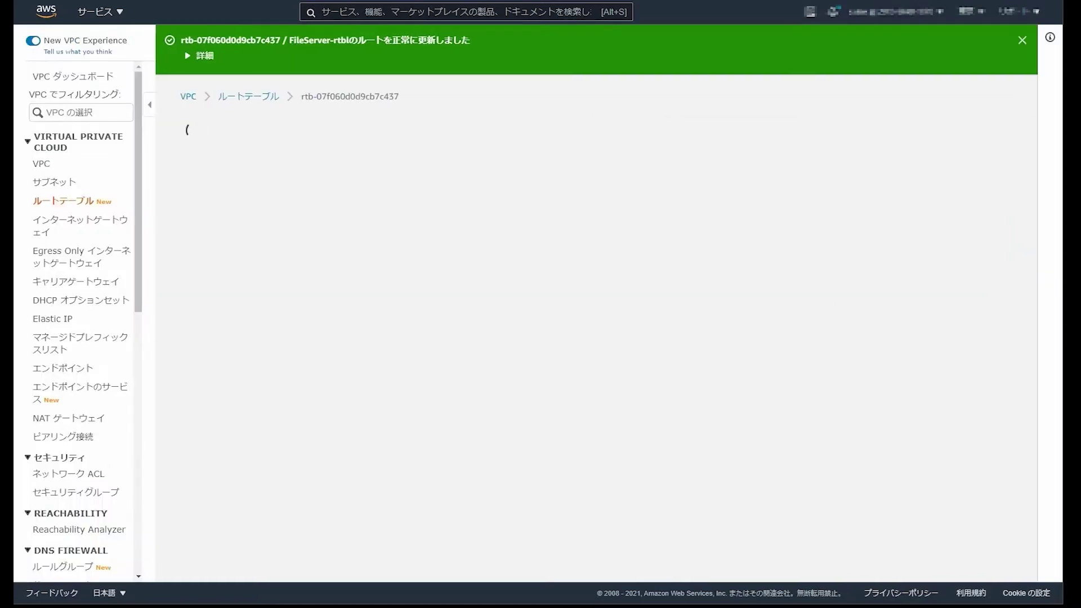
# - Associate the fileserver-subnet-public subnet with the FileServer-rtbl route table and save the association
pyautogui.click(970, 127)
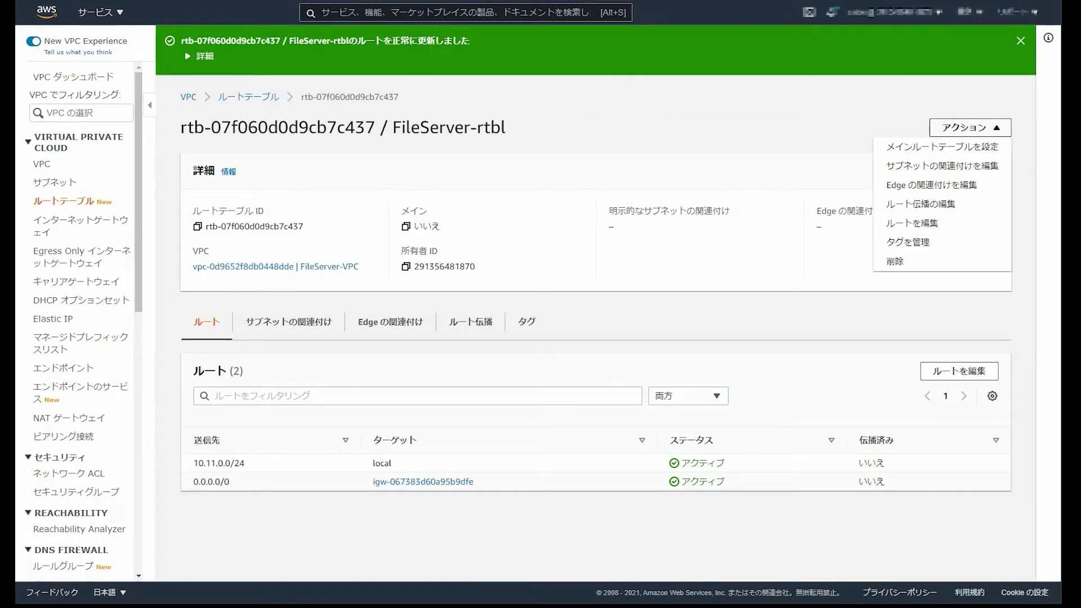
pyautogui.click(942, 165)
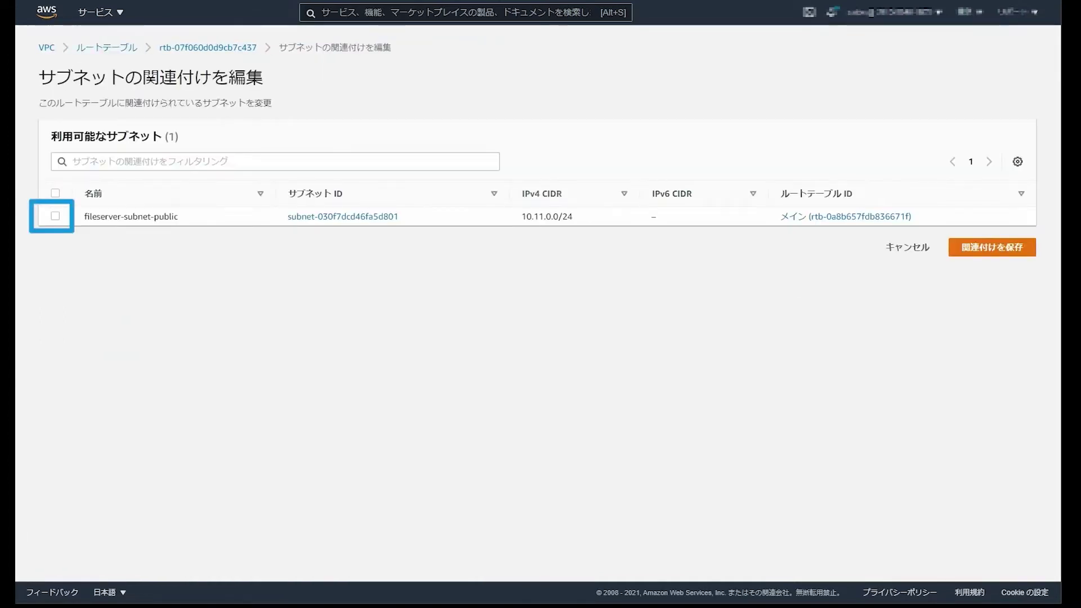
pyautogui.click(56, 216)
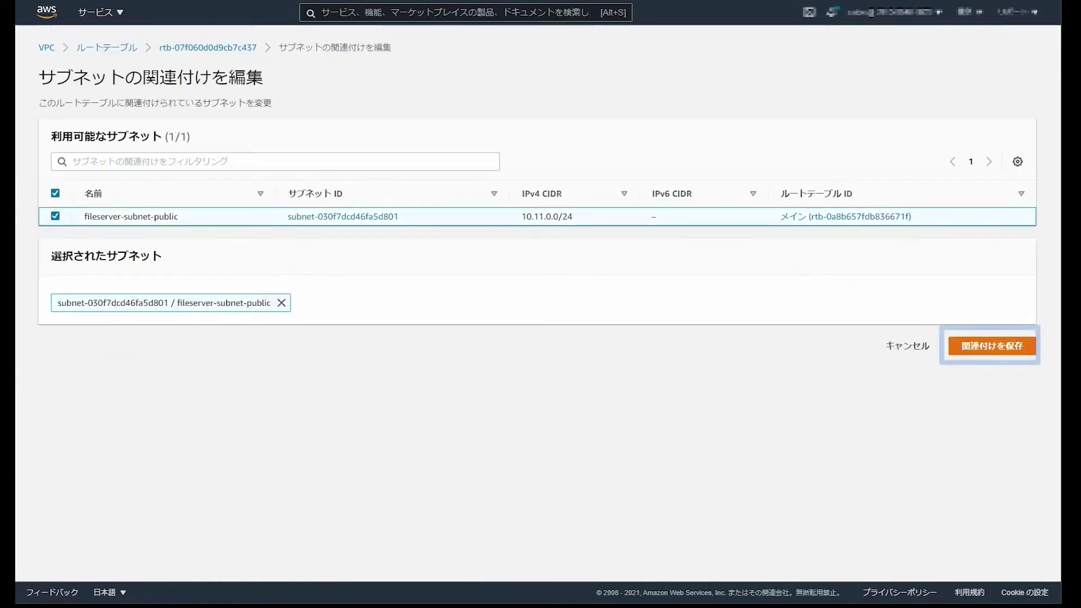
pyautogui.click(992, 345)
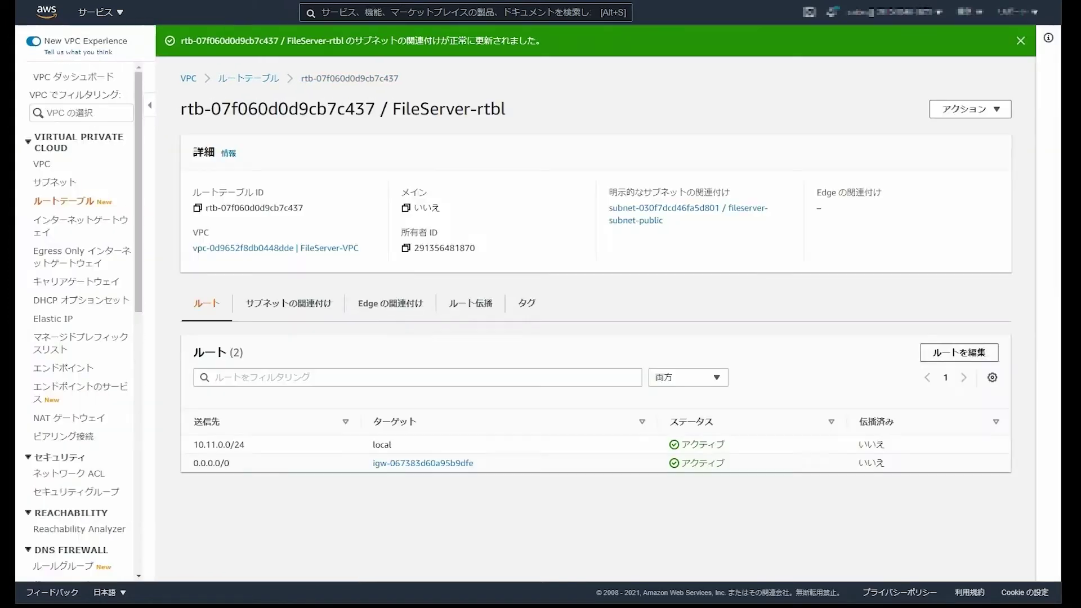
# - Start a new security group named FileServer-SecurityGroup with the description SSH Access in FileServer-VPC
pyautogui.click(76, 492)
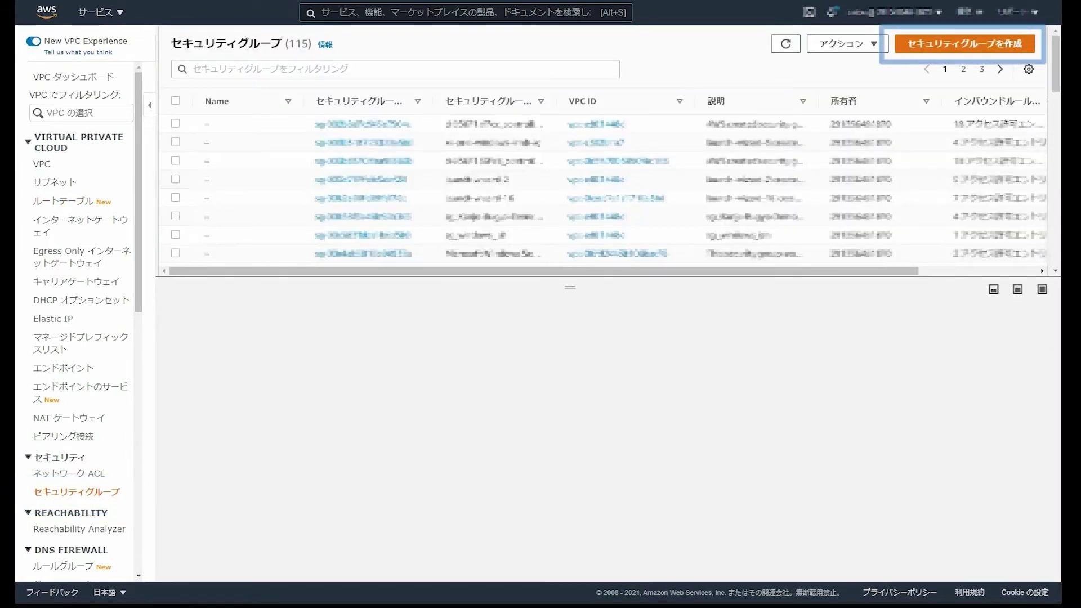
pyautogui.click(964, 43)
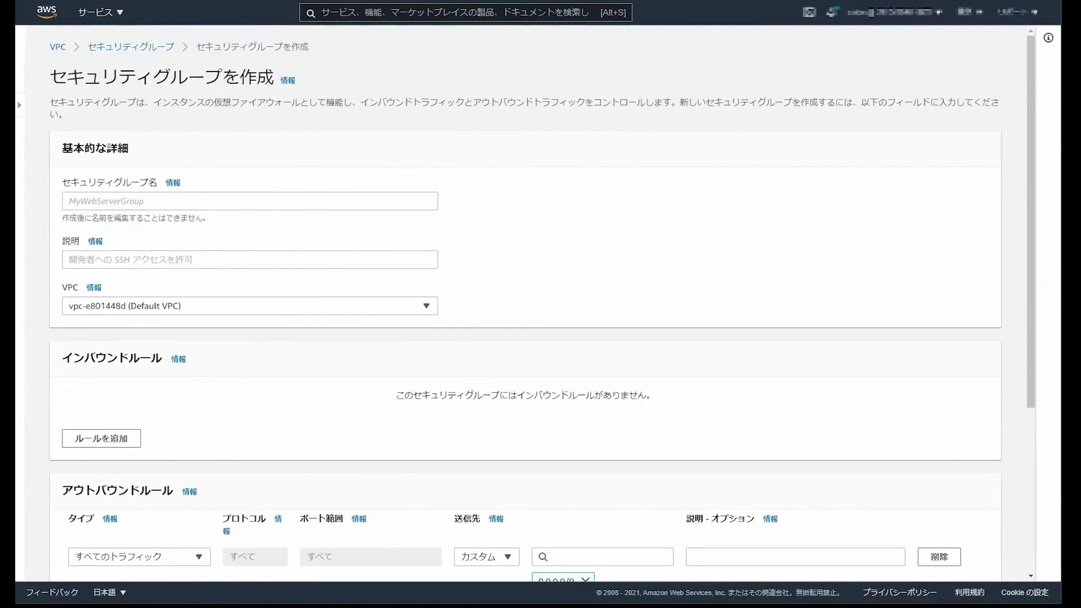
pyautogui.click(238, 202)
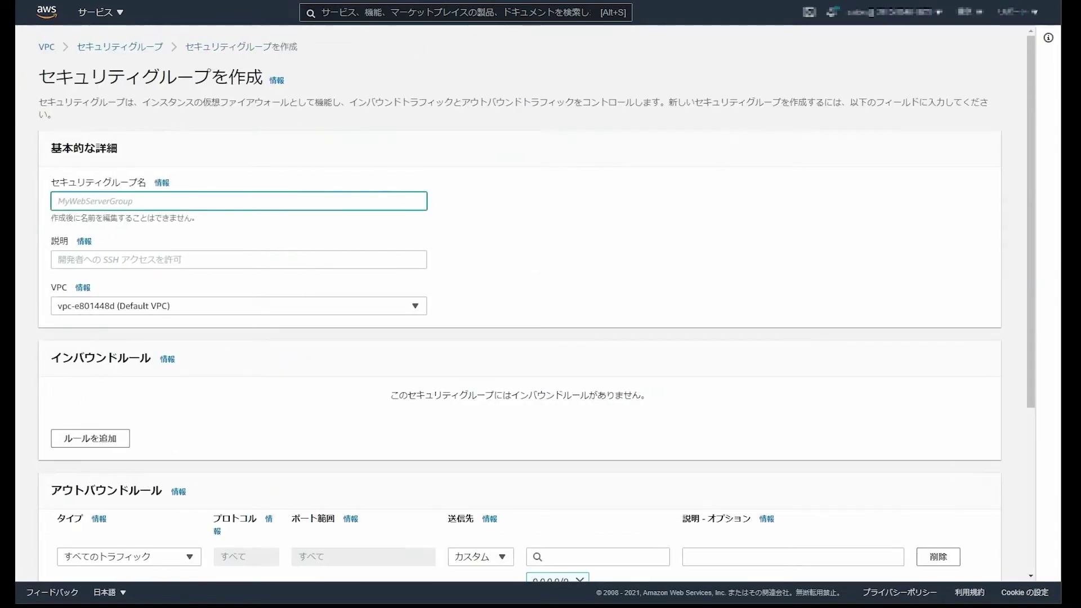
pyautogui.write('FileServer-Securit')
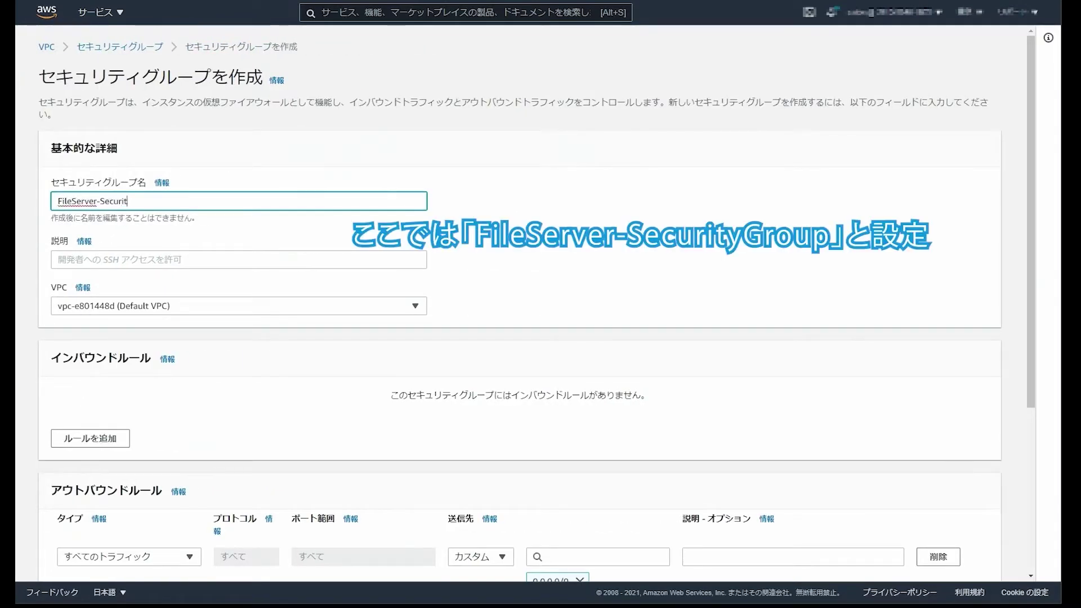
pyautogui.write('yGroup')
pyautogui.press('Tab')
pyautogui.write('SSH Access')
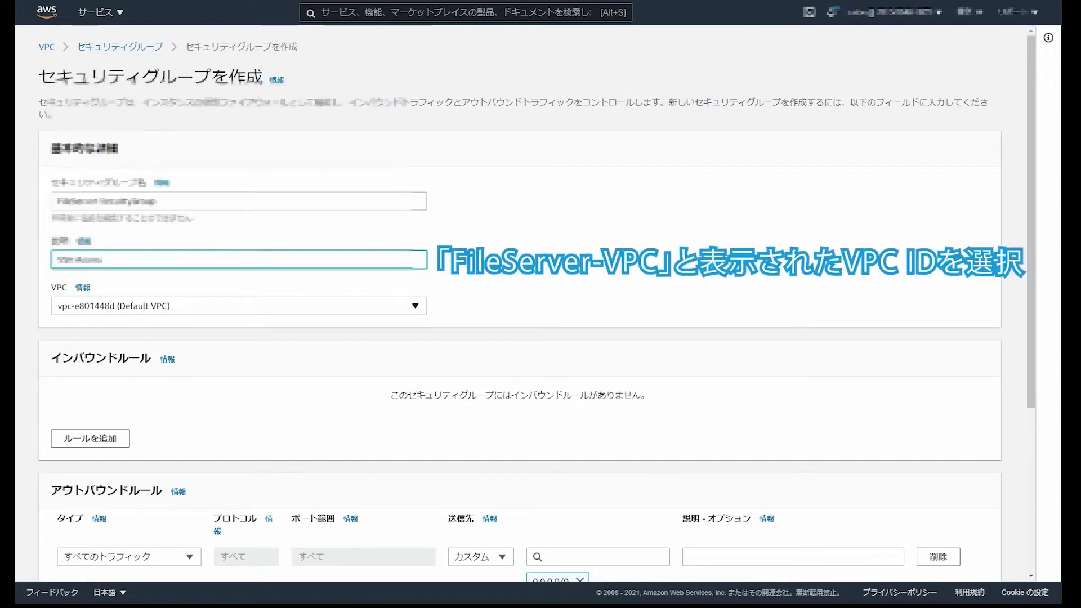
pyautogui.click(238, 305)
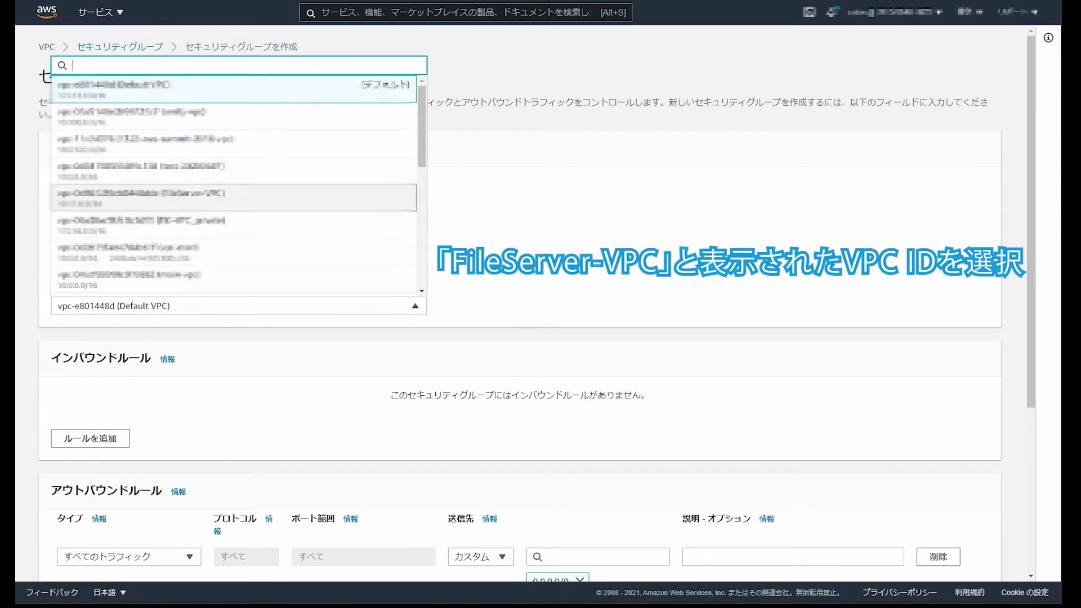
pyautogui.click(233, 197)
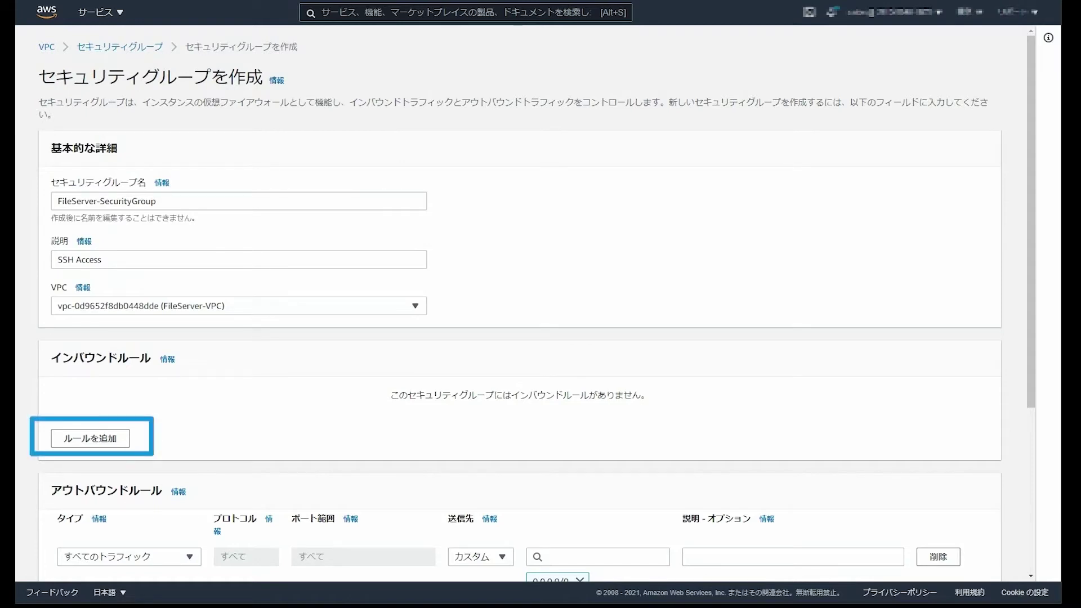
# - Add an inbound SSH rule with source 0.0.0.0/0 and description SSH Access, and create the security group
pyautogui.click(90, 438)
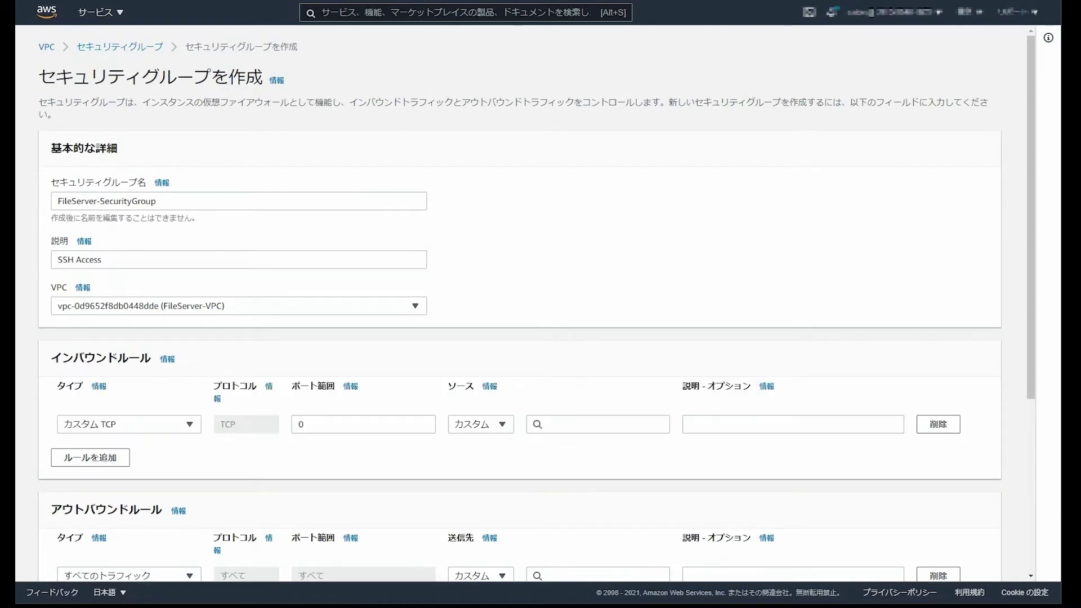
pyautogui.click(129, 424)
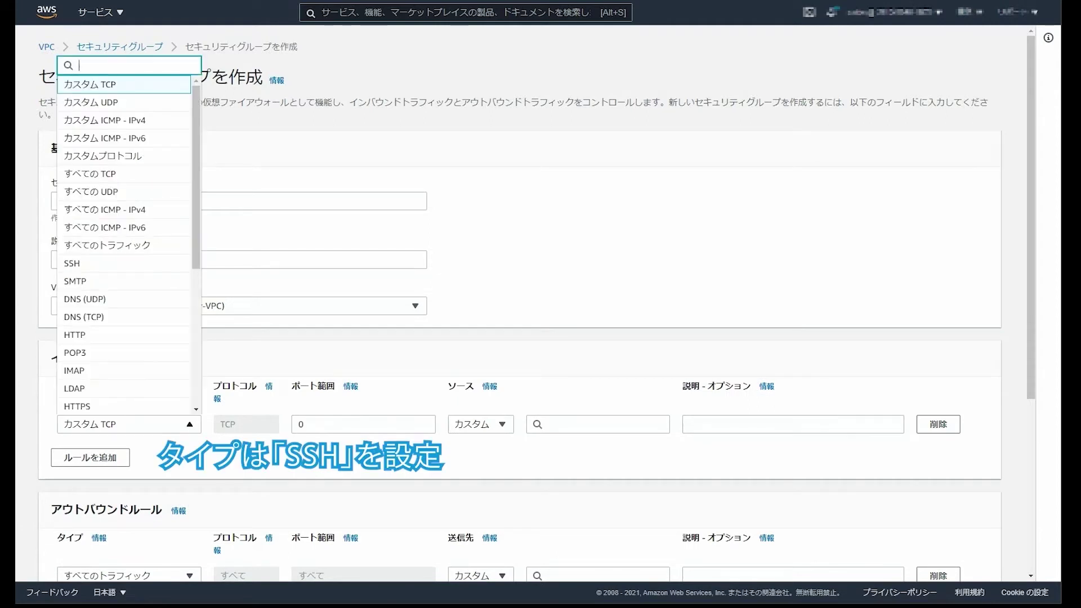
pyautogui.click(102, 263)
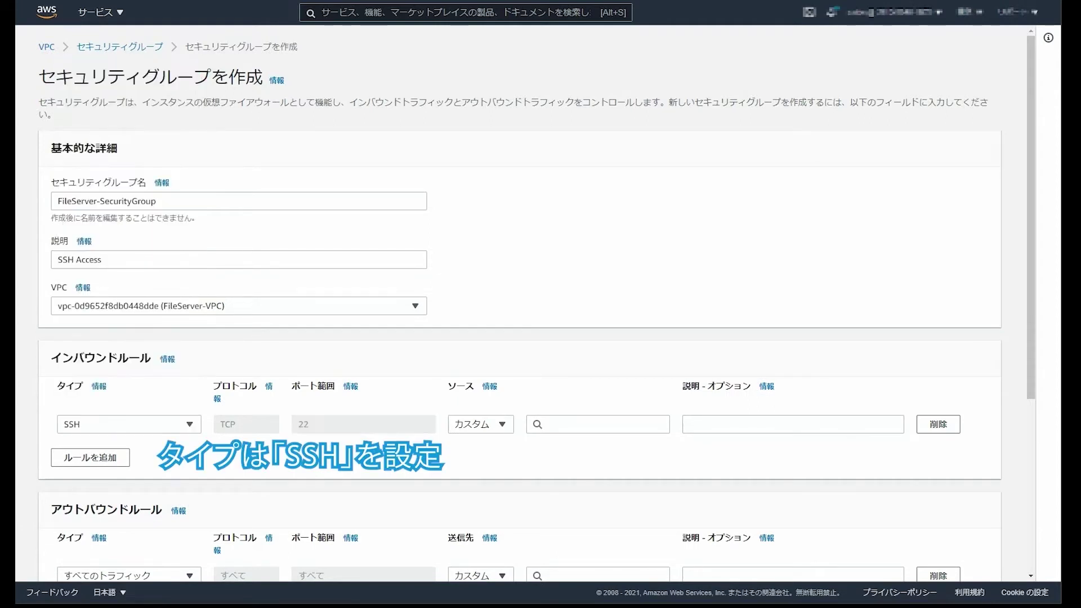
pyautogui.click(597, 424)
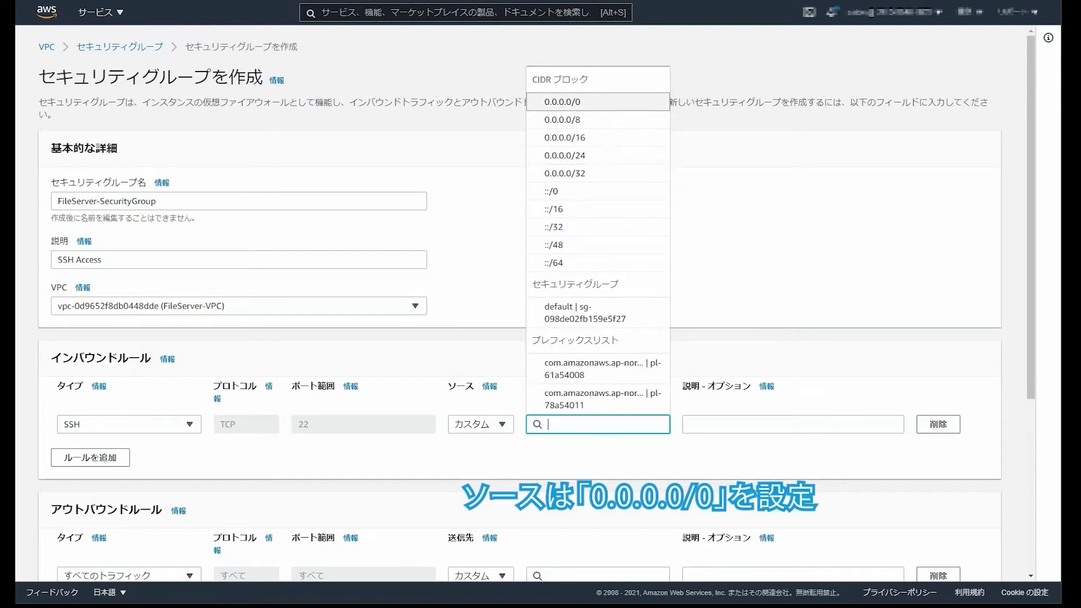
pyautogui.click(563, 101)
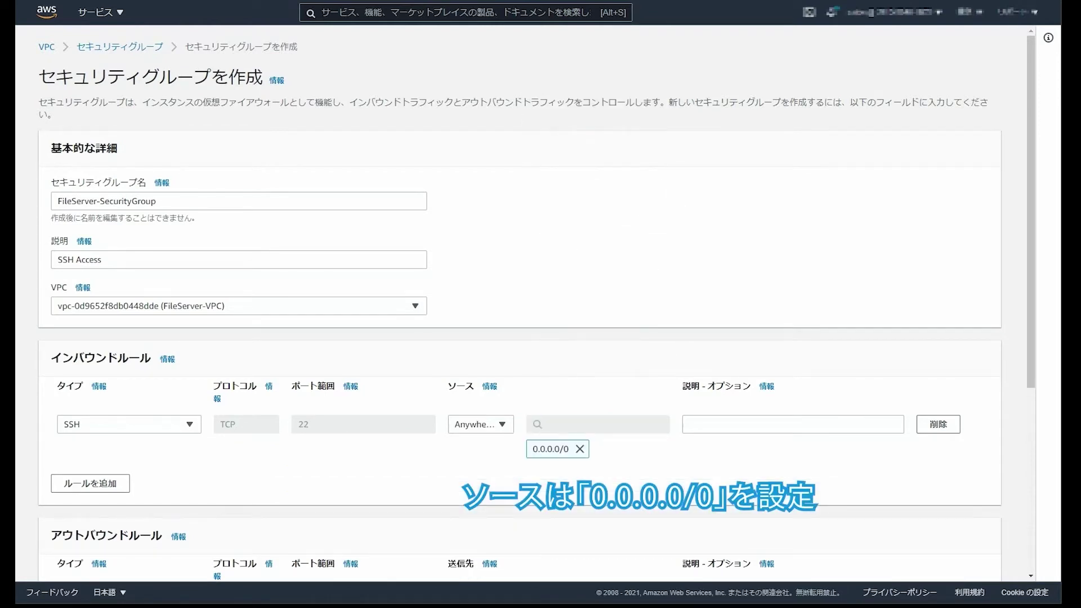
pyautogui.click(690, 424)
pyautogui.write('SSH Access')
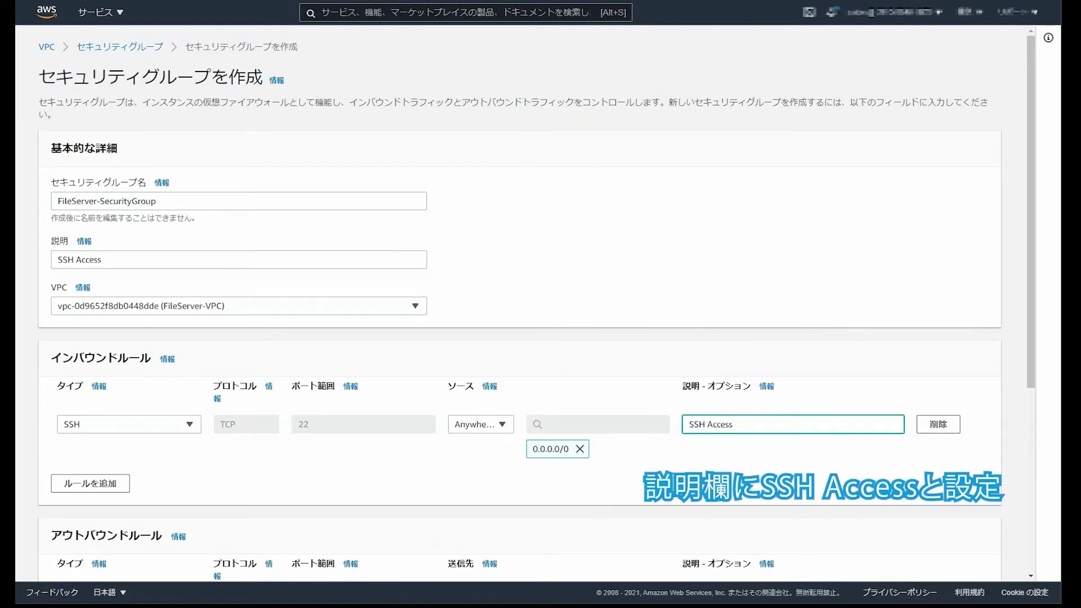
pyautogui.scroll(-5, 536, 309)
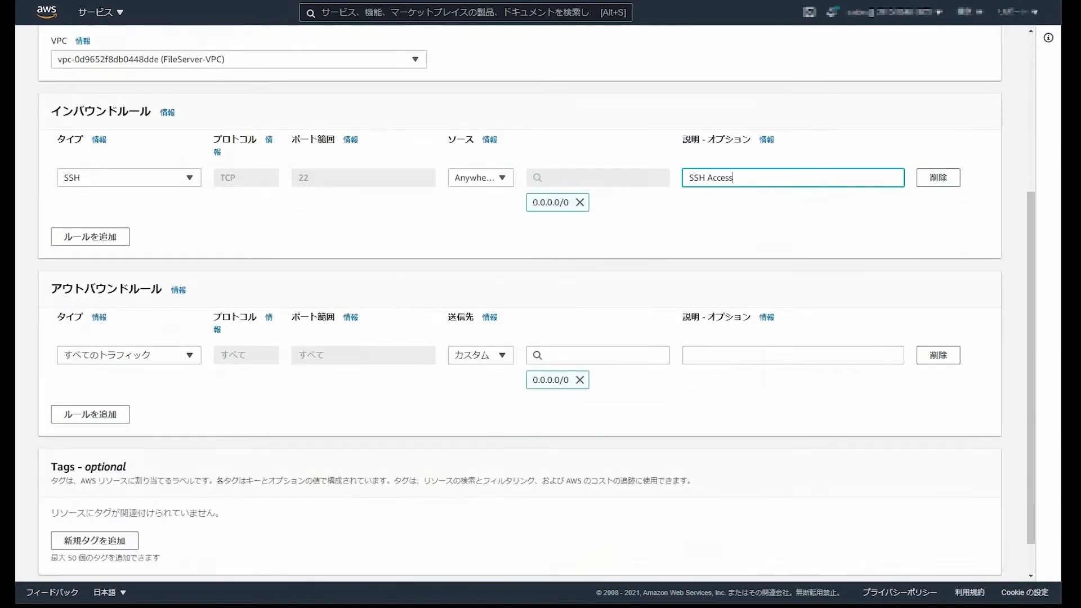
pyautogui.scroll(-1, 536, 305)
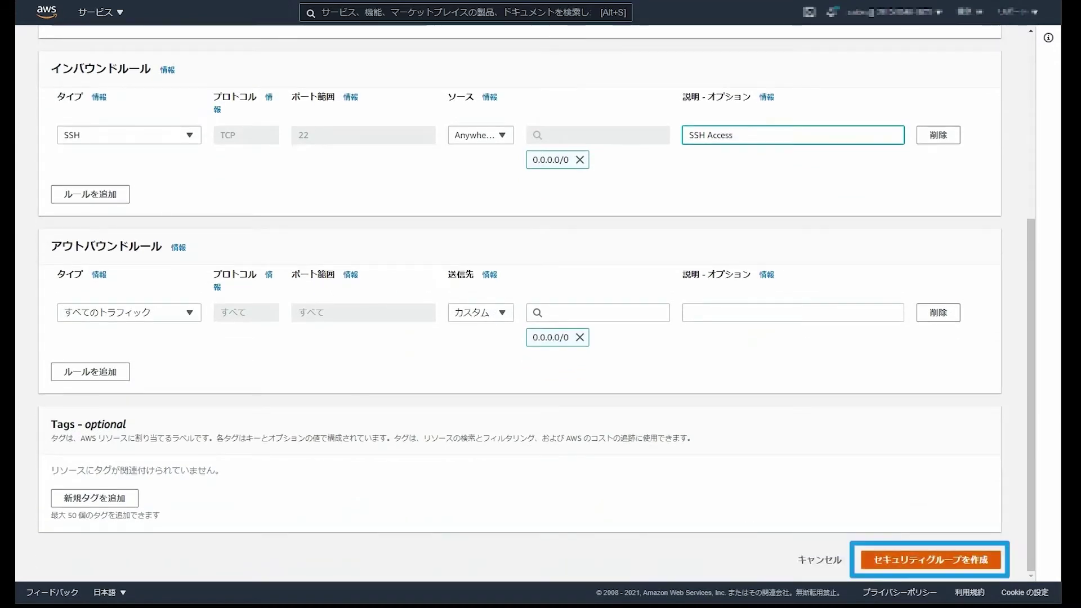
pyautogui.click(931, 559)
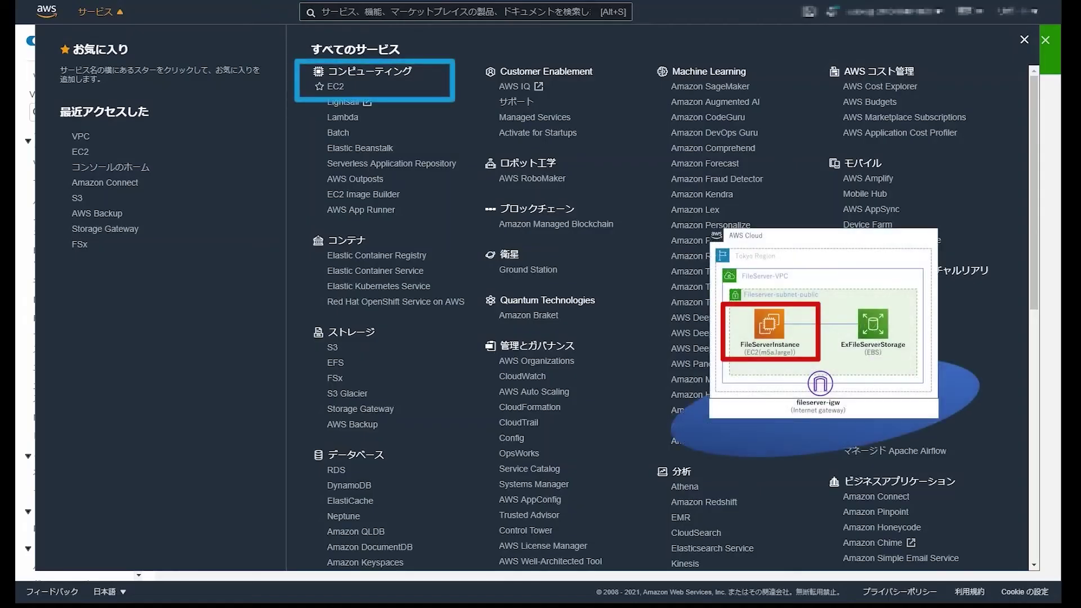
# - Start an EC2 instance launch with the Amazon Linux 2 AMI (HVM) and choose the m5.large instance type
pyautogui.click(335, 86)
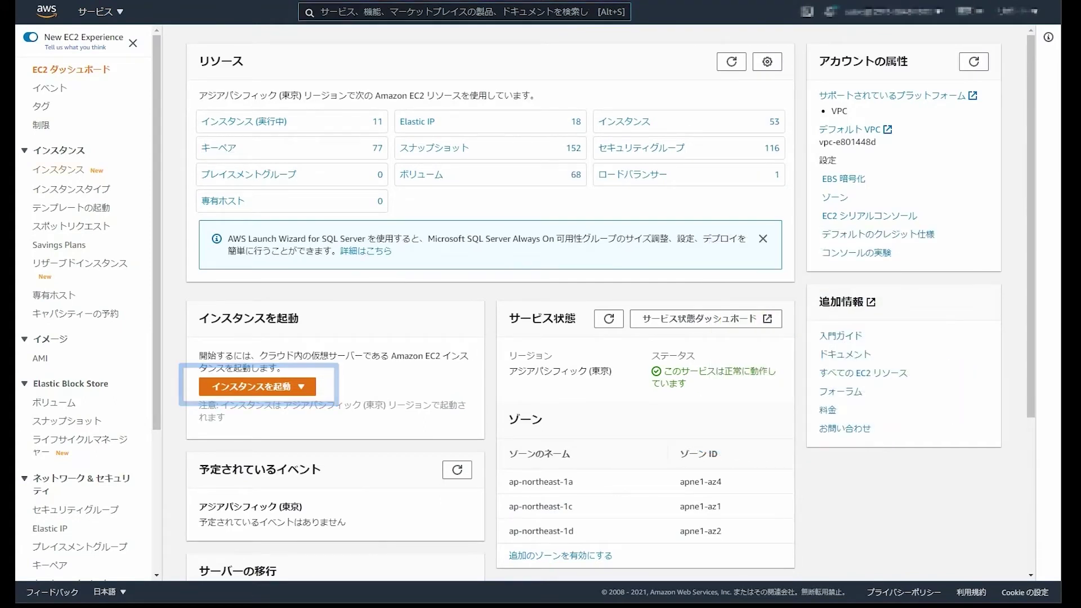
pyautogui.click(58, 170)
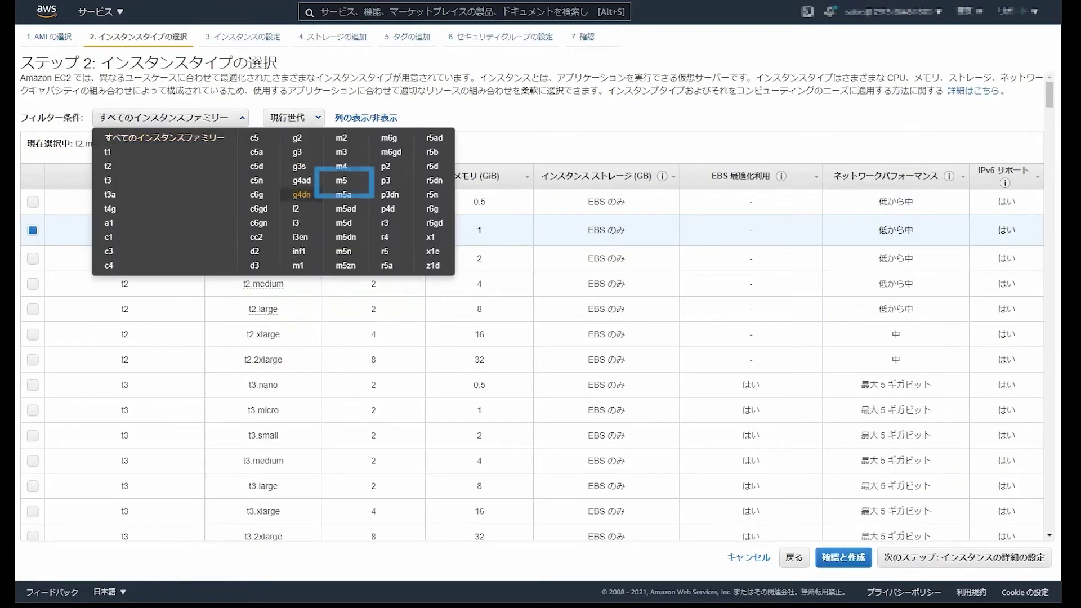
pyautogui.click(342, 180)
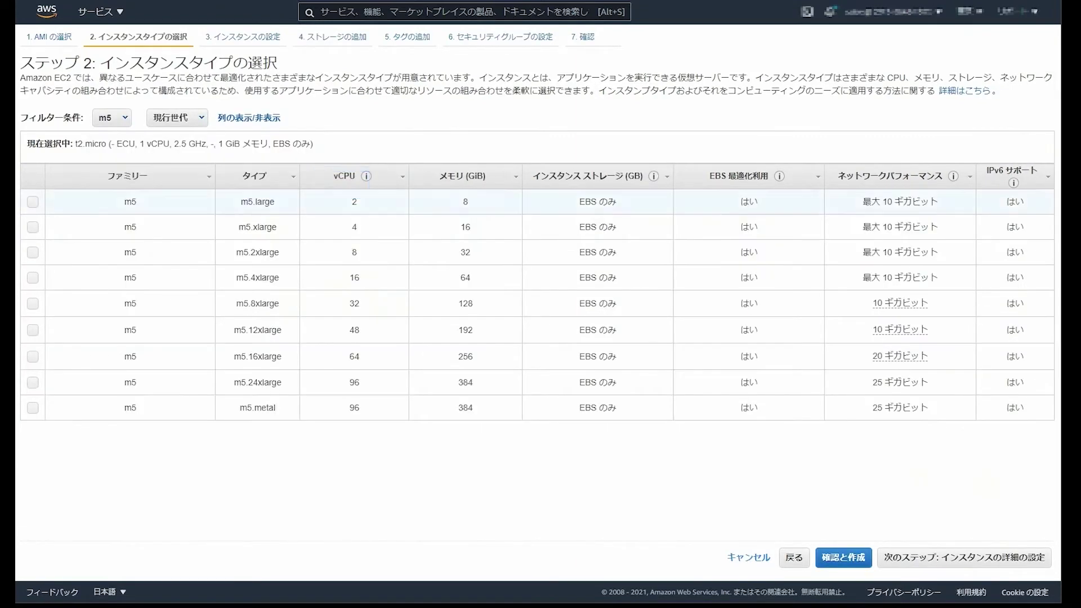
pyautogui.click(33, 201)
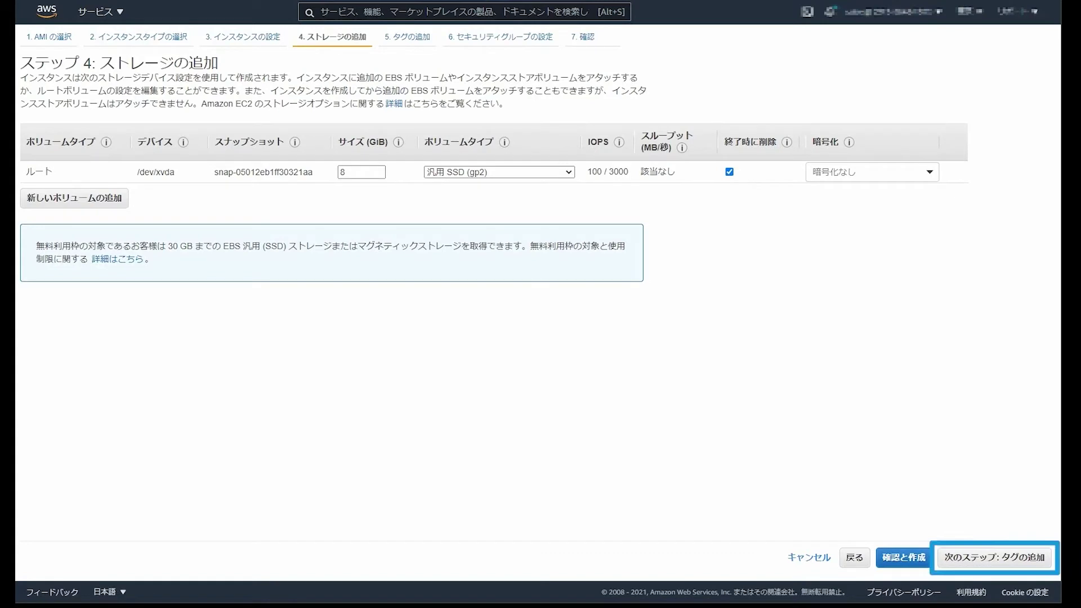
# - Keep the default storage and add a tag with key Name and value FileServerInstance to the instance
pyautogui.click(995, 557)
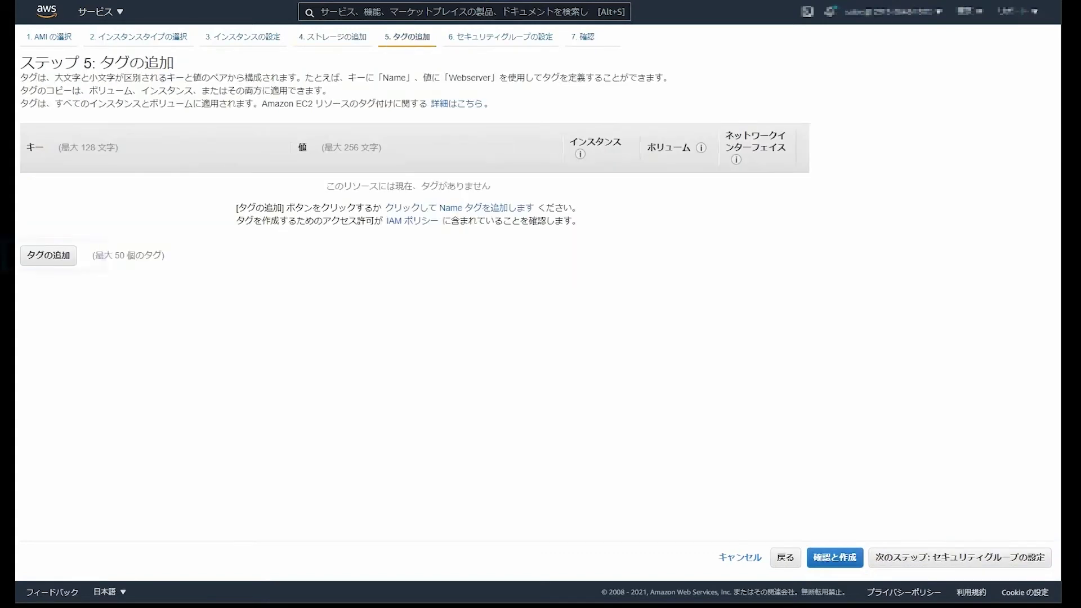
pyautogui.click(48, 251)
pyautogui.write('Name')
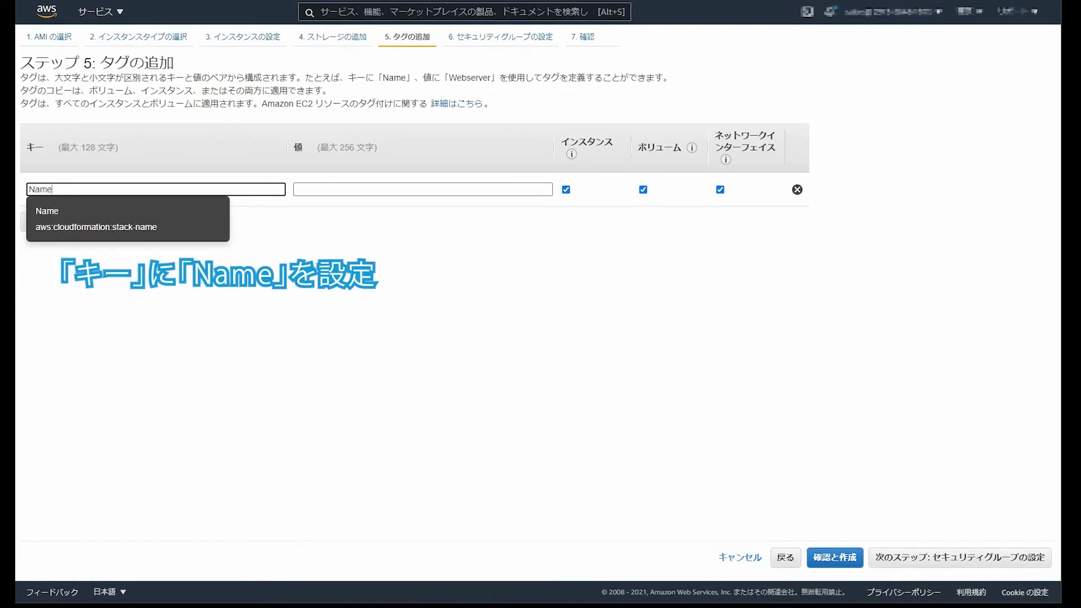
pyautogui.click(422, 189)
pyautogui.write('F')
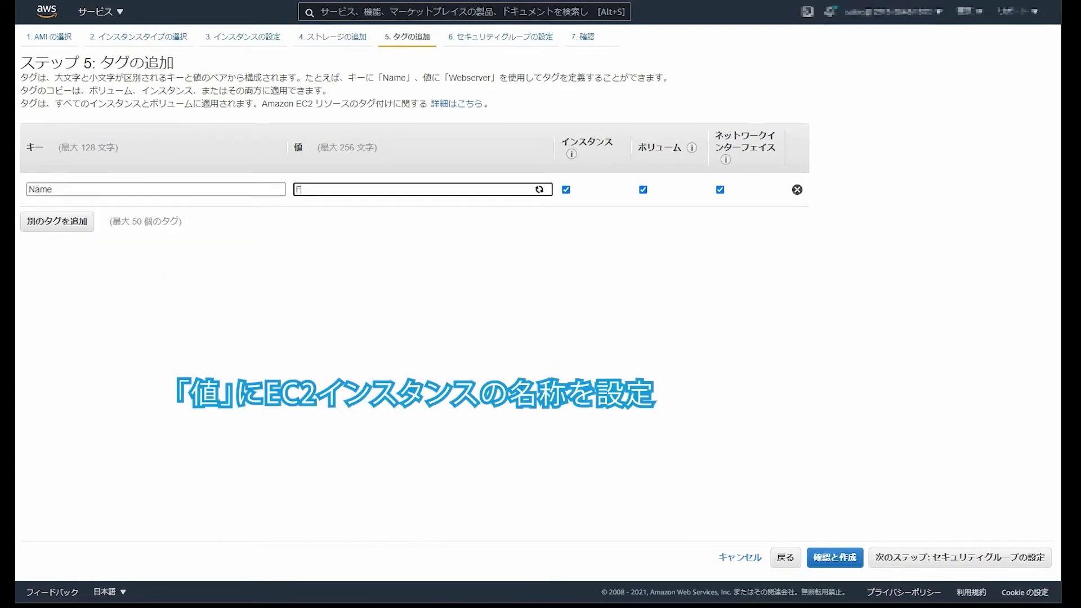
pyautogui.write('ileServerInstance')
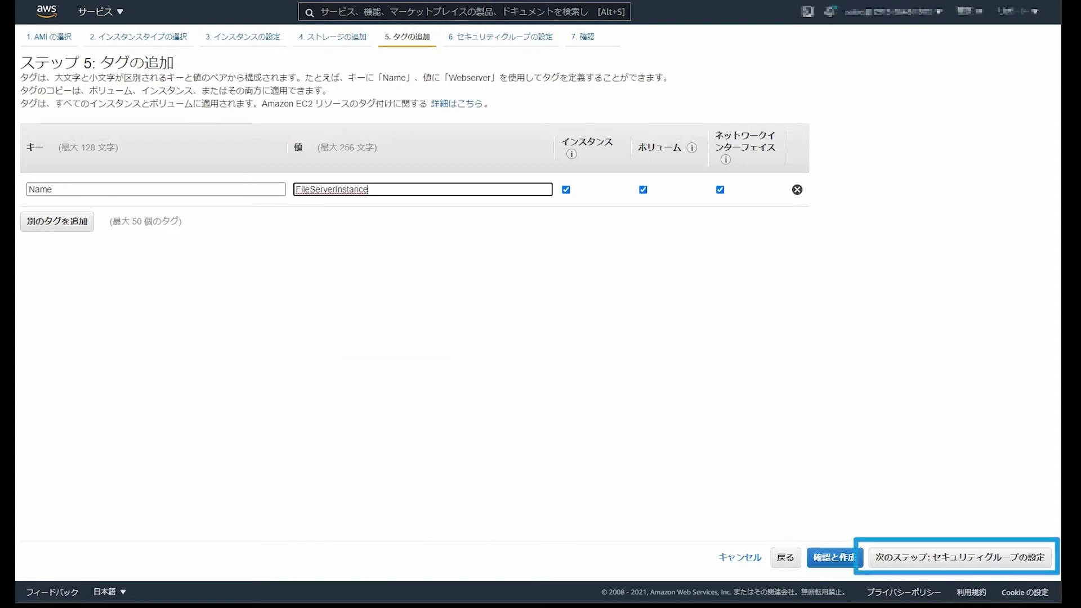
# - Assign the existing FileServer-SecurityGroup security group to the instance and proceed to the launch review
pyautogui.click(960, 558)
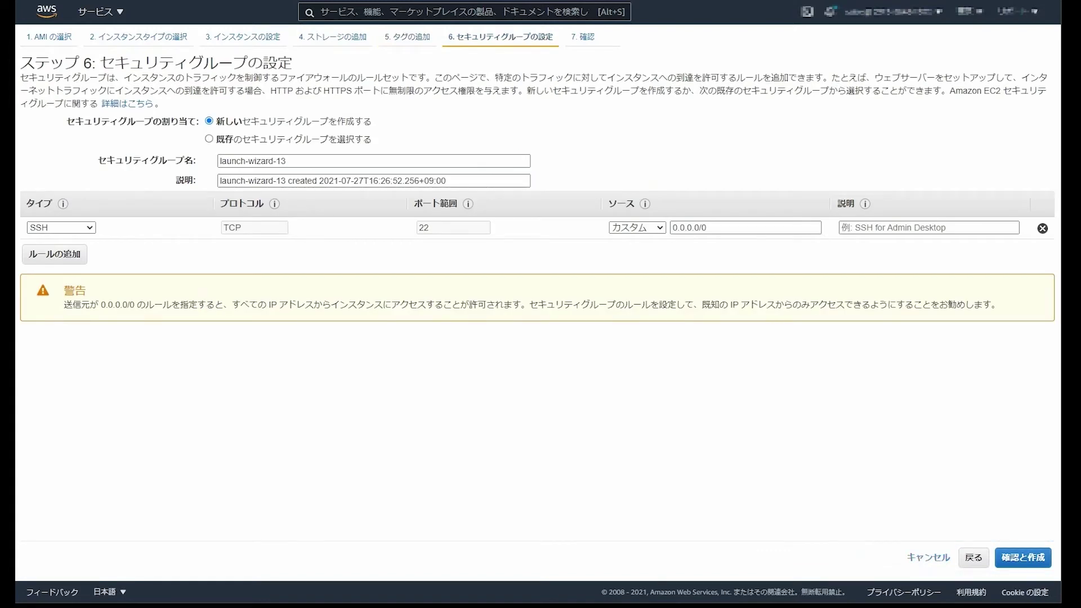
pyautogui.click(209, 139)
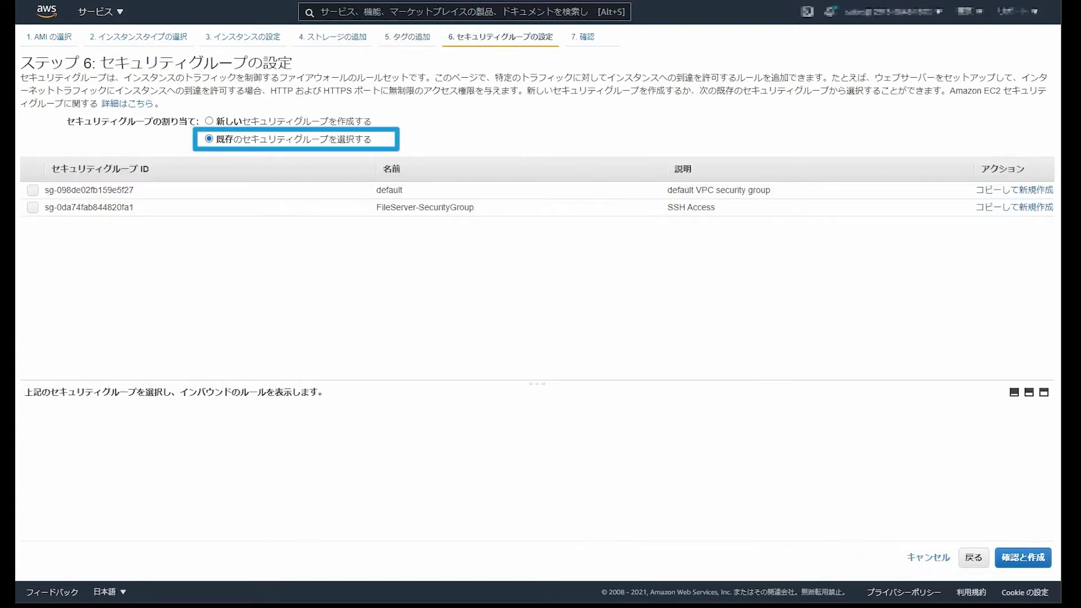
pyautogui.click(32, 207)
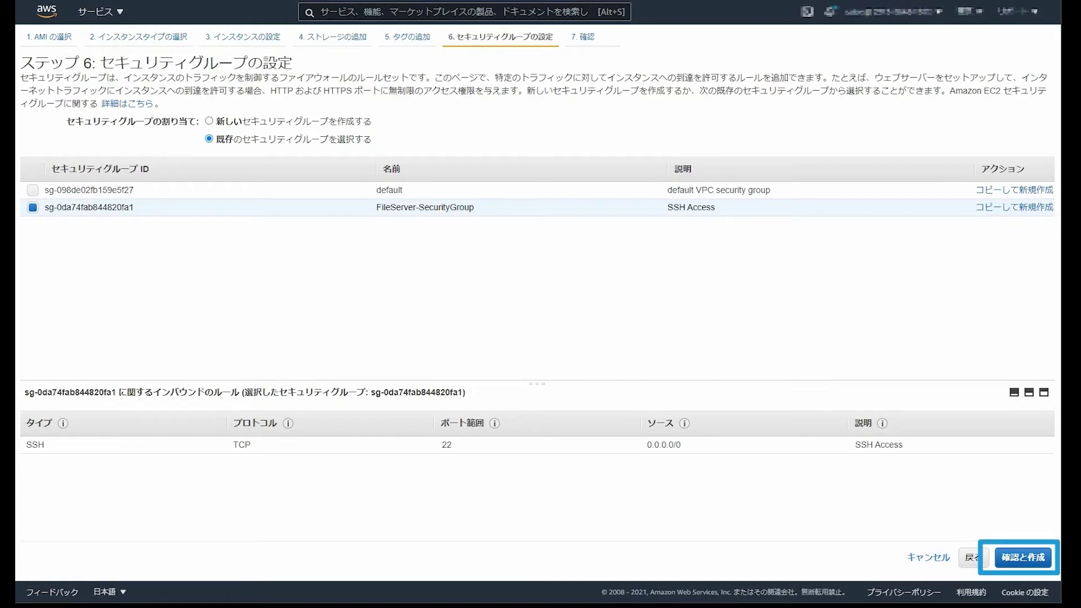
pyautogui.click(1022, 558)
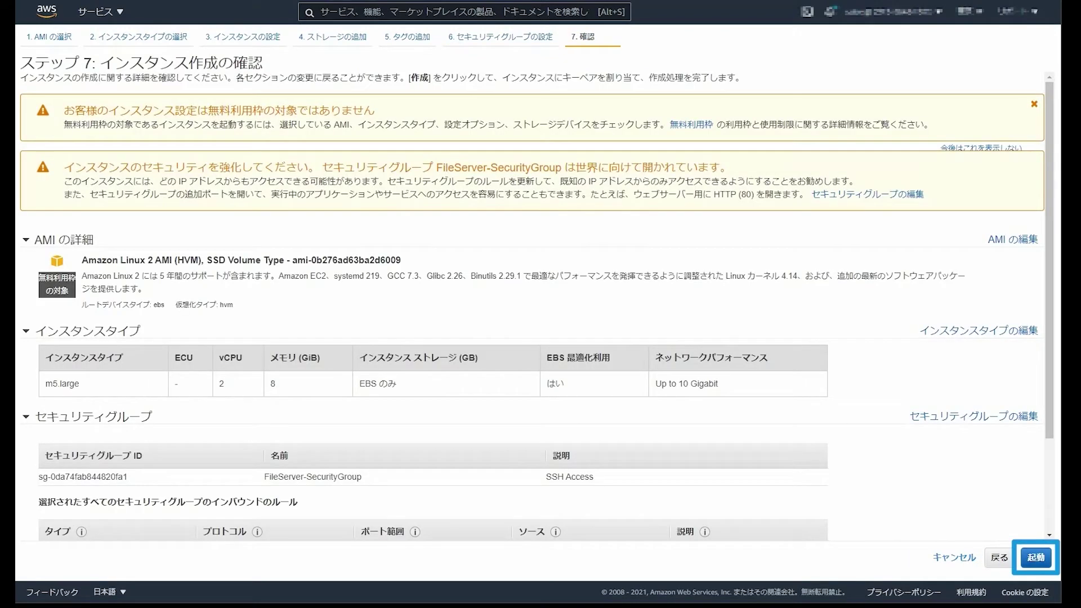
# - Launch the instance with a new key pair named fileserver-key, downloading its private key file
pyautogui.click(1035, 557)
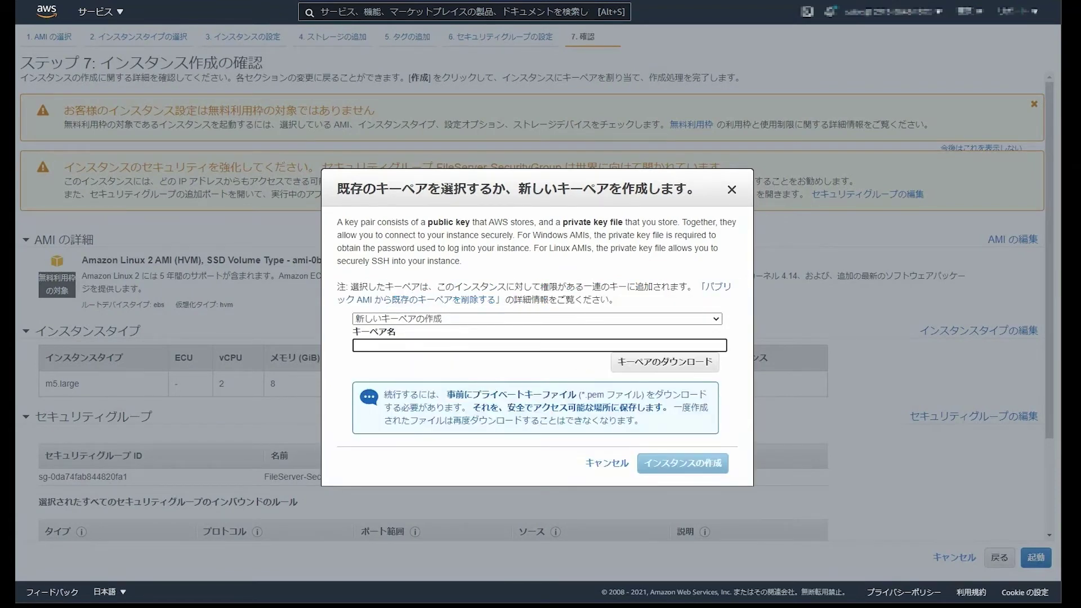
pyautogui.write('file')
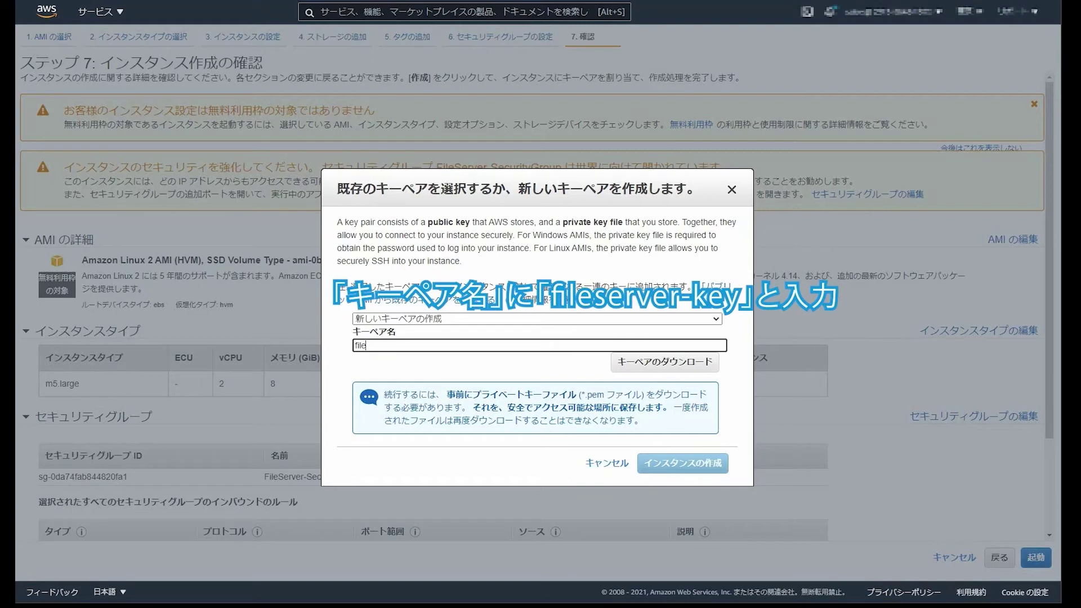
pyautogui.write('server-key')
pyautogui.click(664, 362)
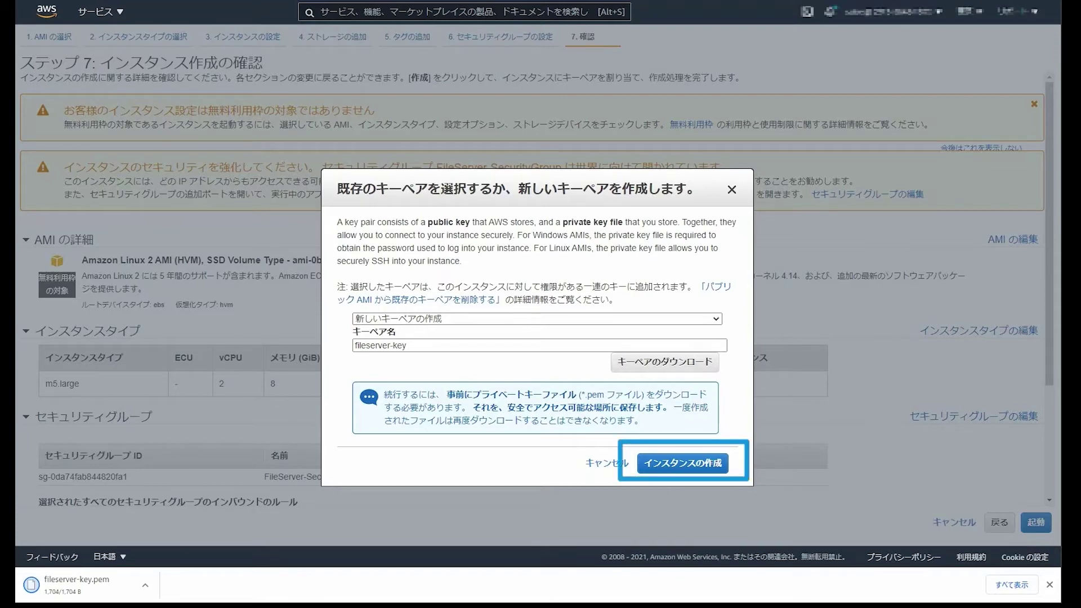
pyautogui.click(682, 463)
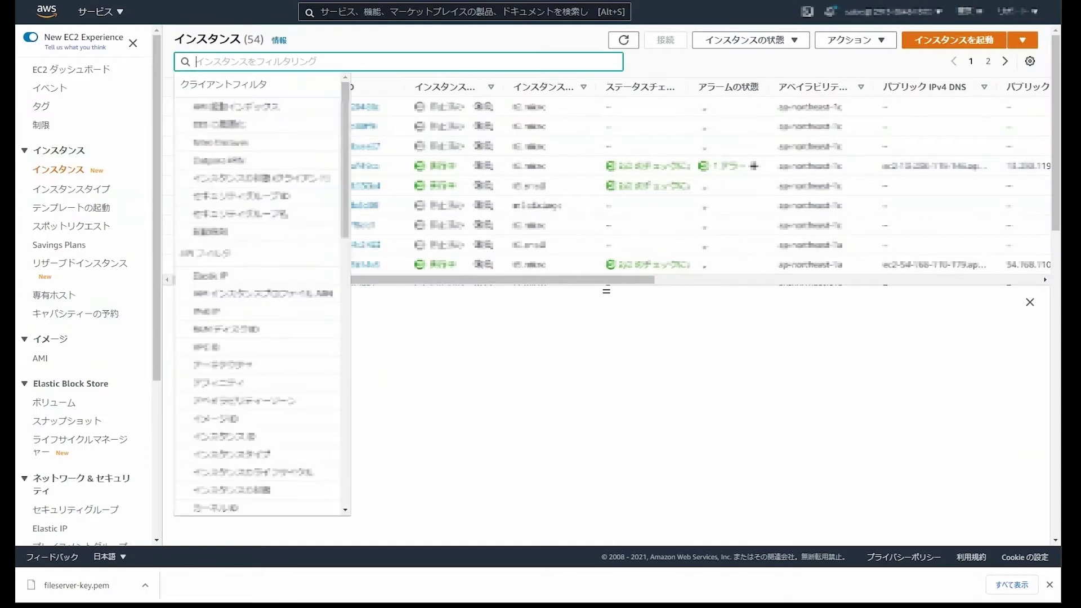
# - Filter the EC2 instance list by searching for File and picking a suggested match
pyautogui.write('Fi')
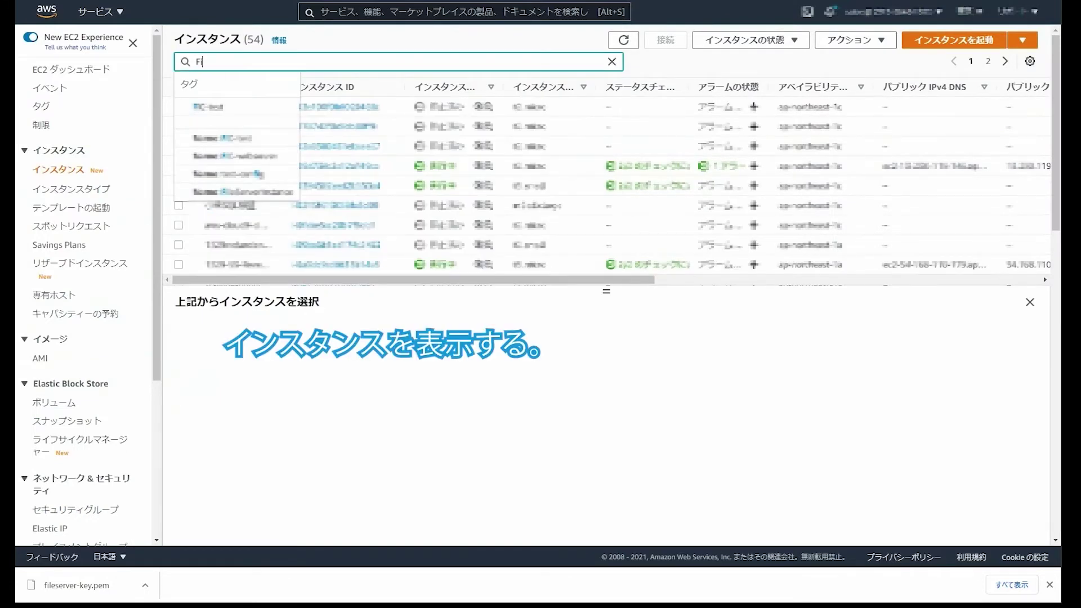
pyautogui.write('le')
pyautogui.click(242, 94)
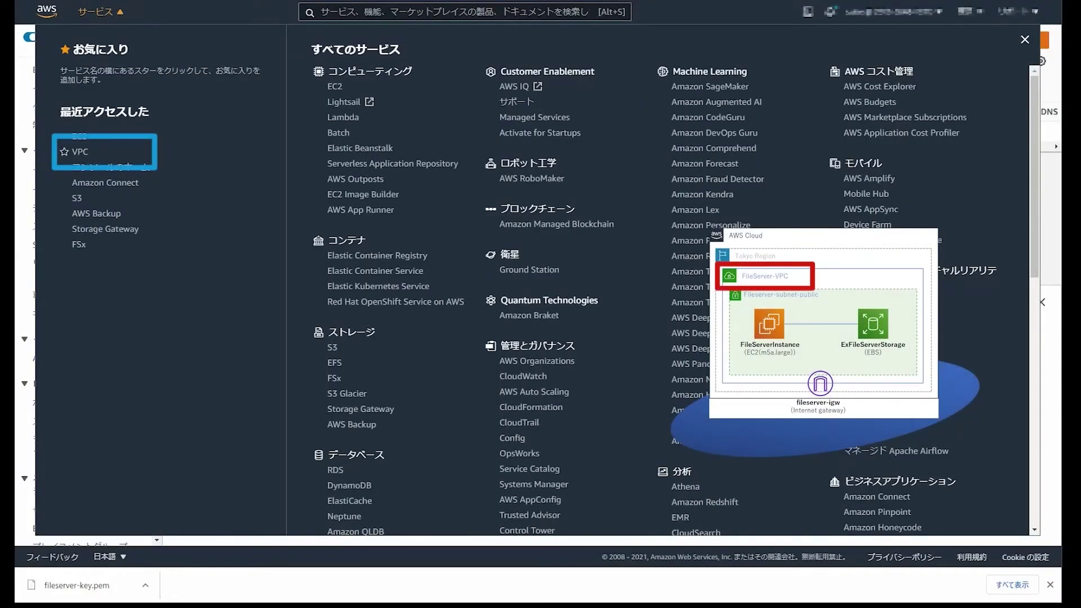
# - Open the VPC service's list of VPCs and filter it by name to FileServer-VPC
pyautogui.click(80, 152)
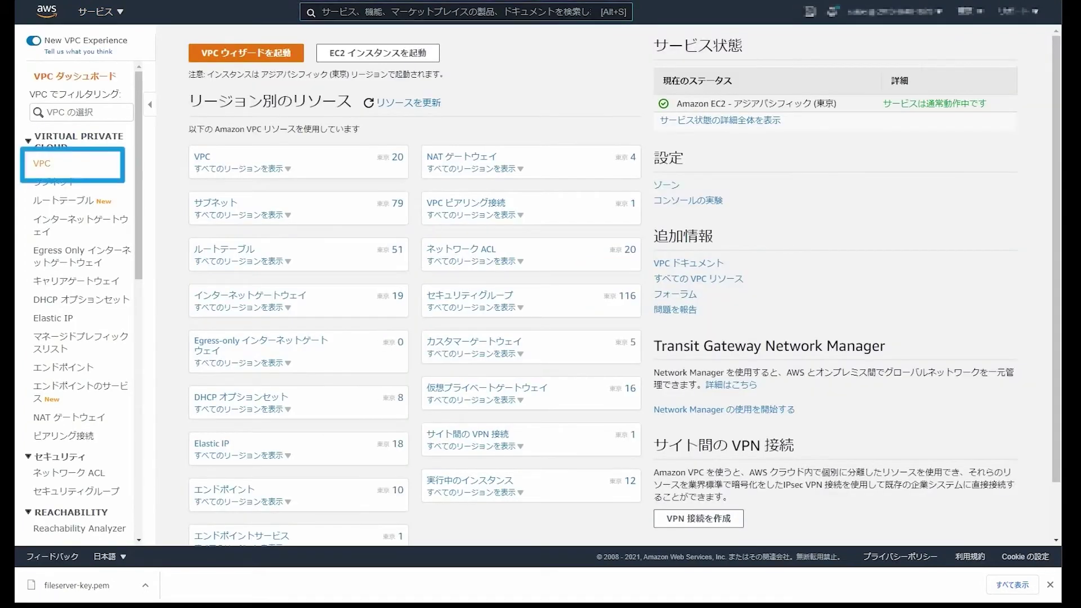
pyautogui.click(42, 164)
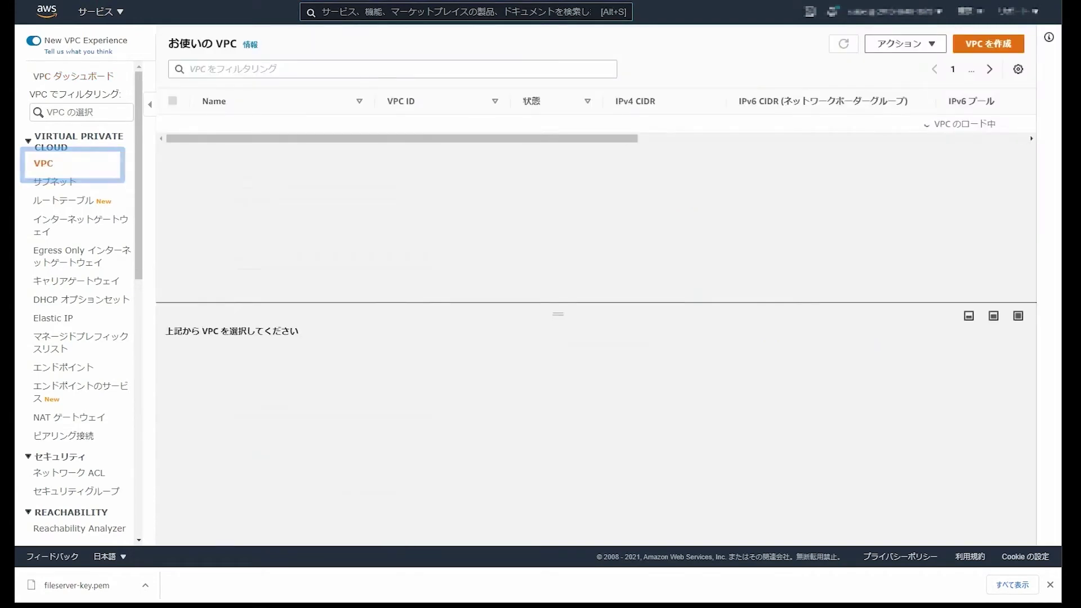
pyautogui.click(392, 69)
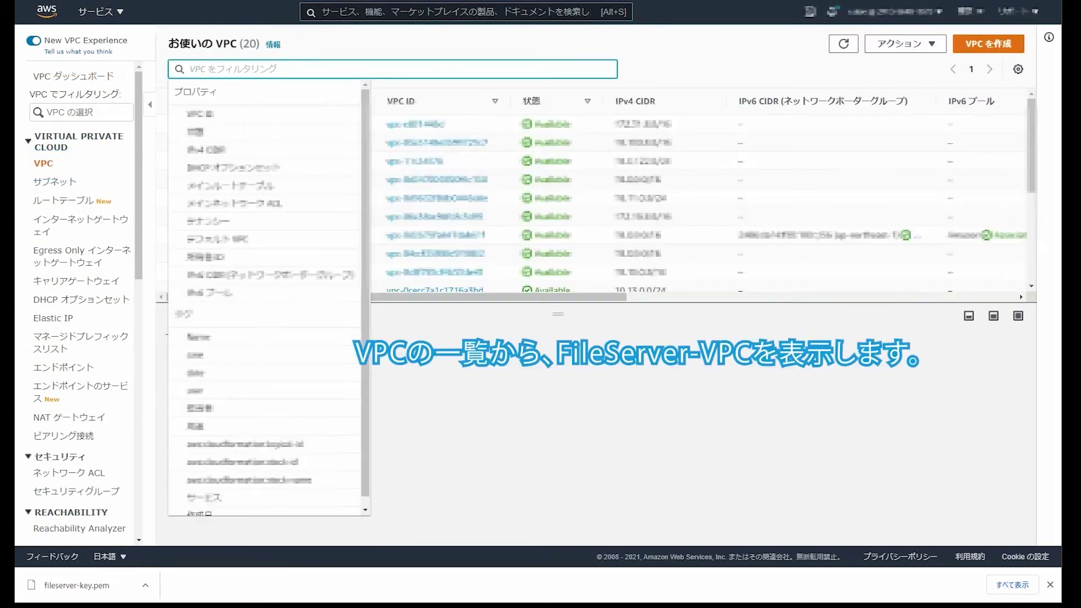
pyautogui.write('fi')
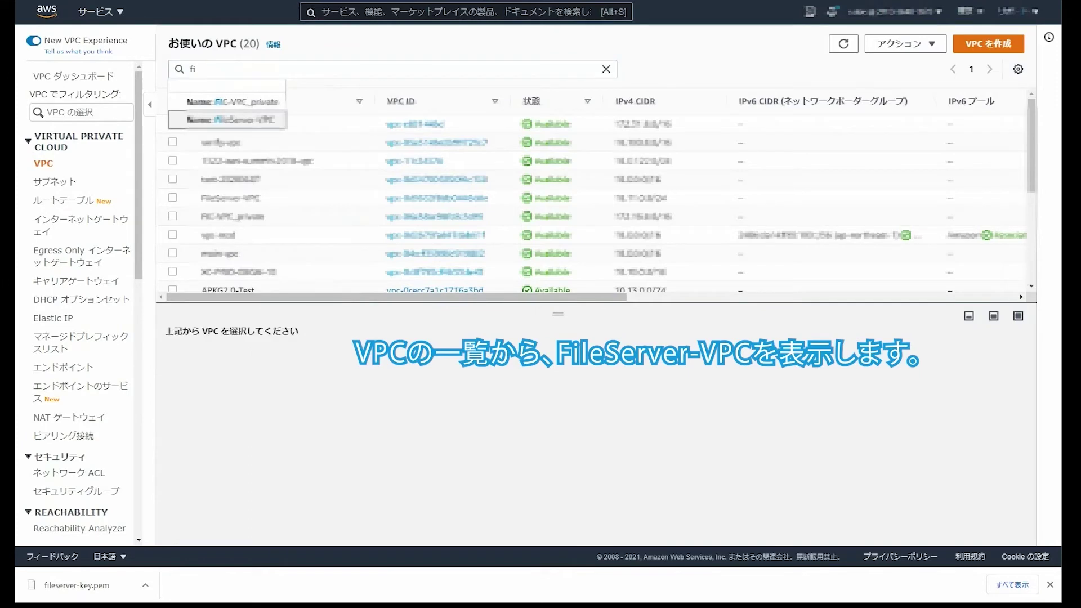
pyautogui.press('Return')
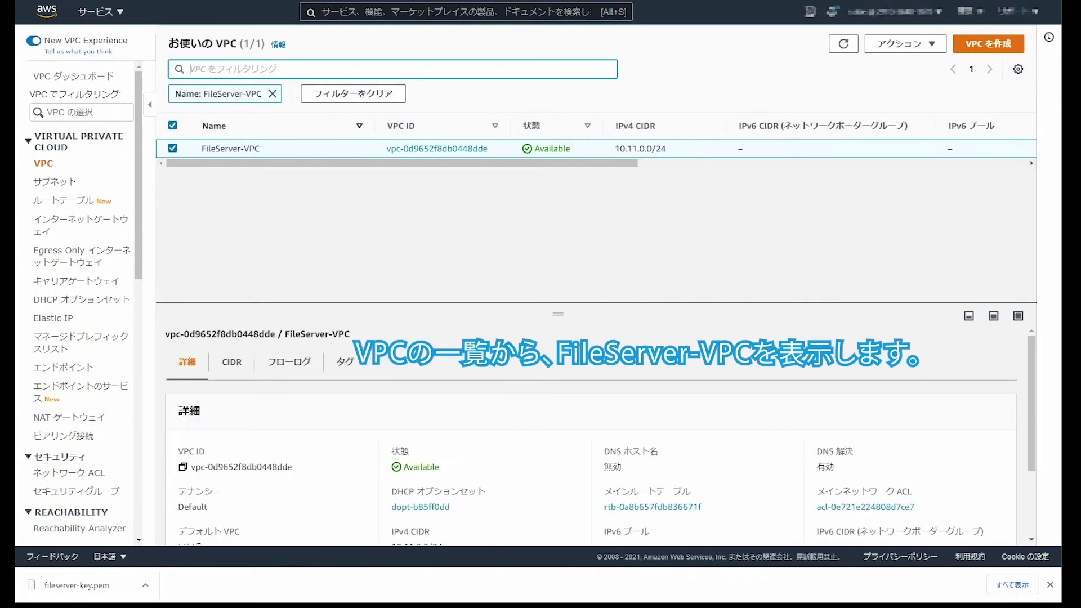
# - Enable DNS hostnames for FileServer-VPC and save the change
pyautogui.click(905, 43)
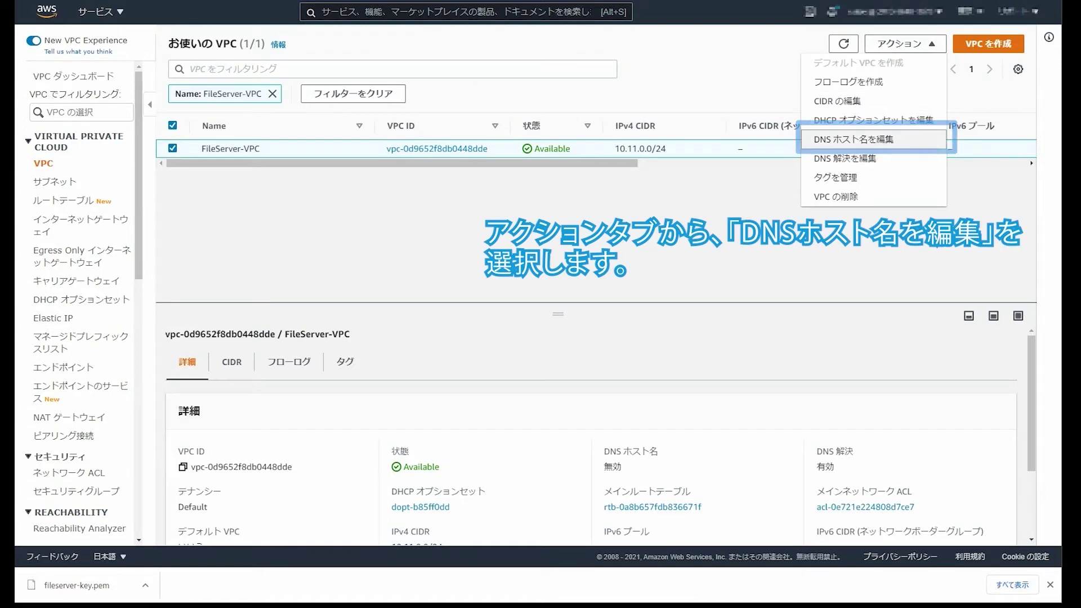
pyautogui.click(853, 139)
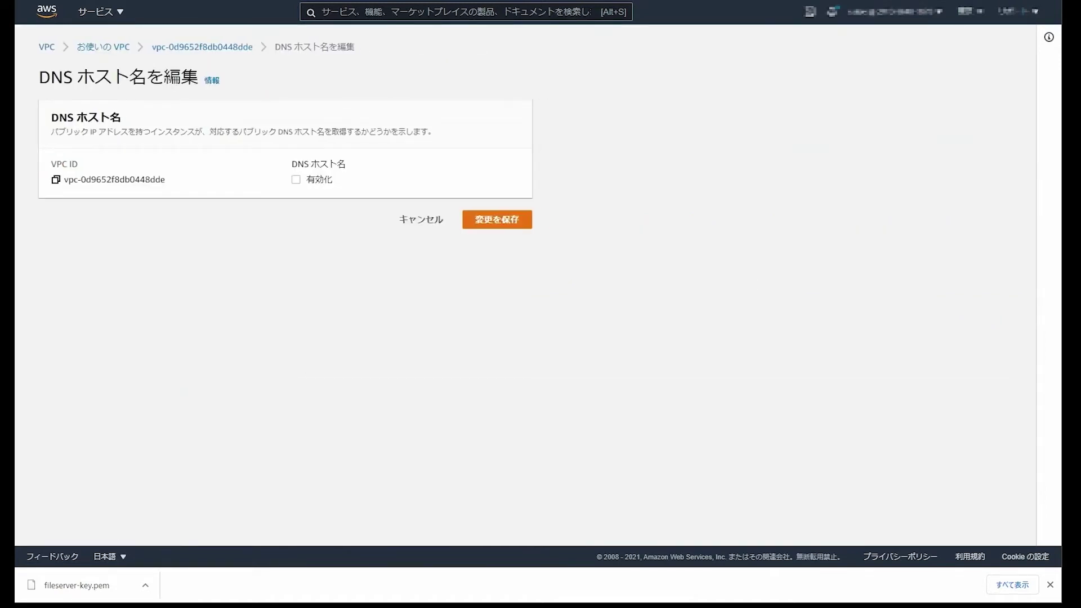
pyautogui.click(296, 179)
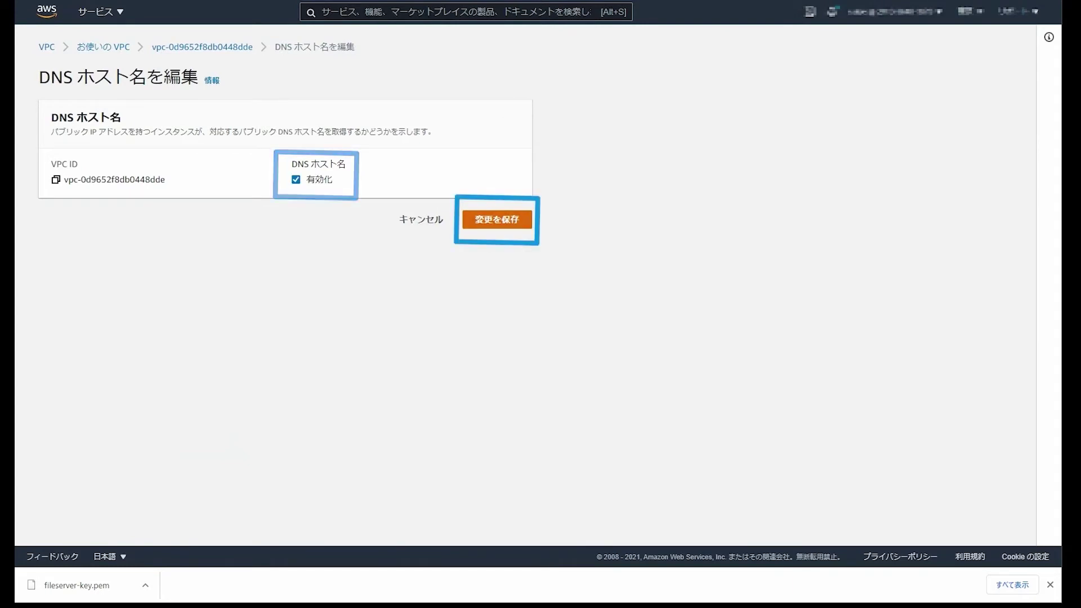
pyautogui.click(496, 219)
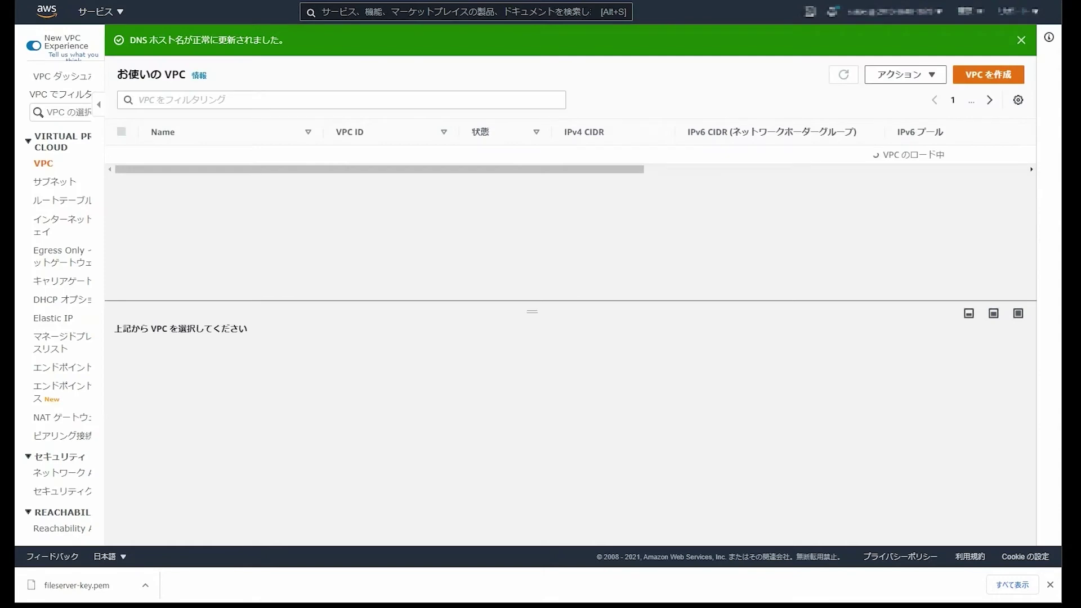
# - Return to the EC2 service's instance list and select FileServerInstance to view its details
pyautogui.click(100, 11)
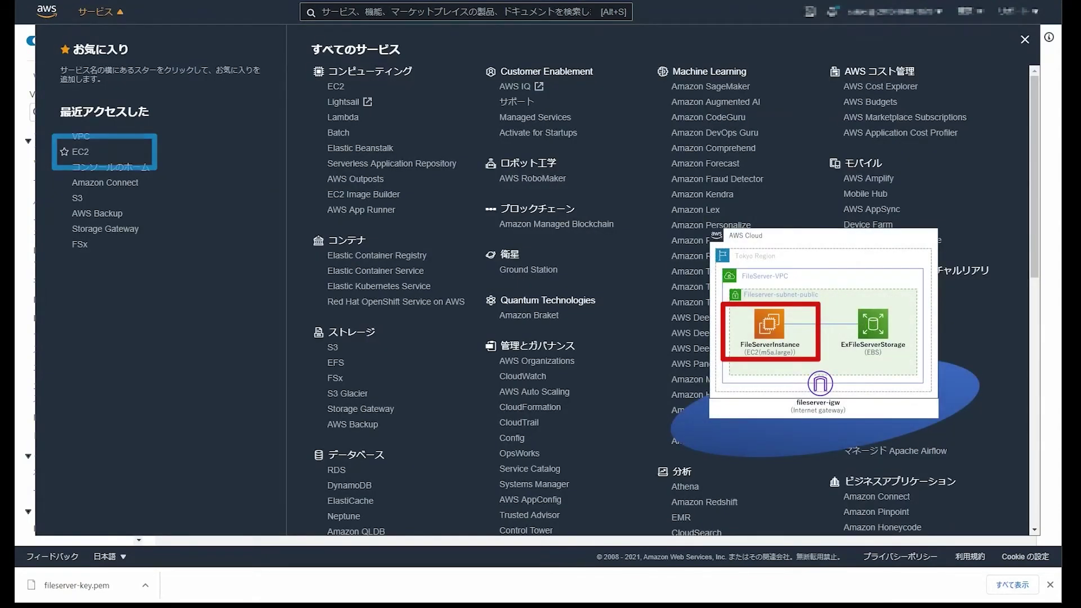
pyautogui.click(80, 151)
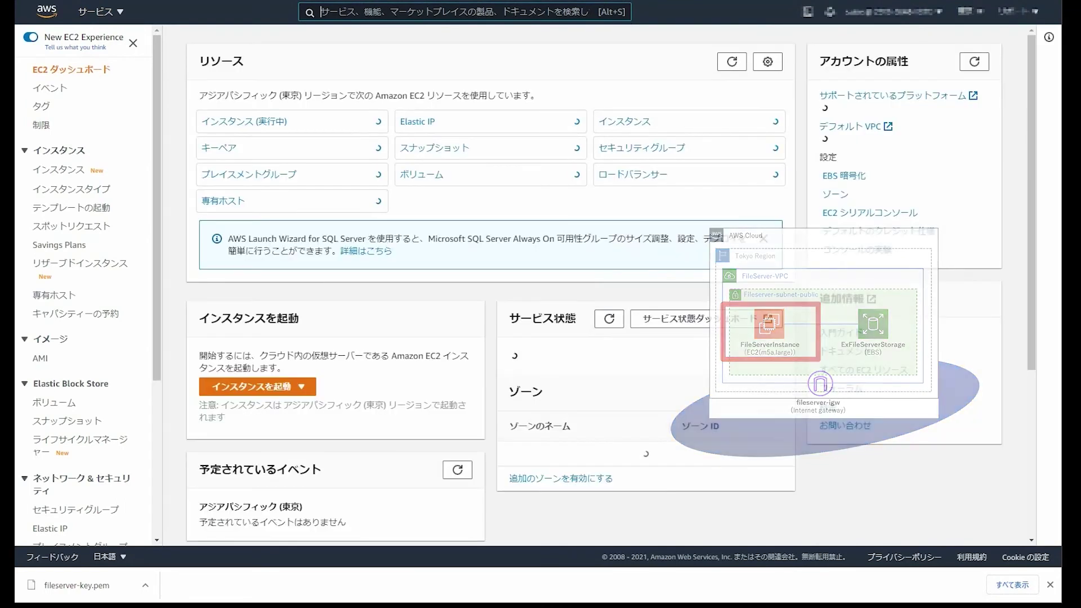
pyautogui.click(58, 169)
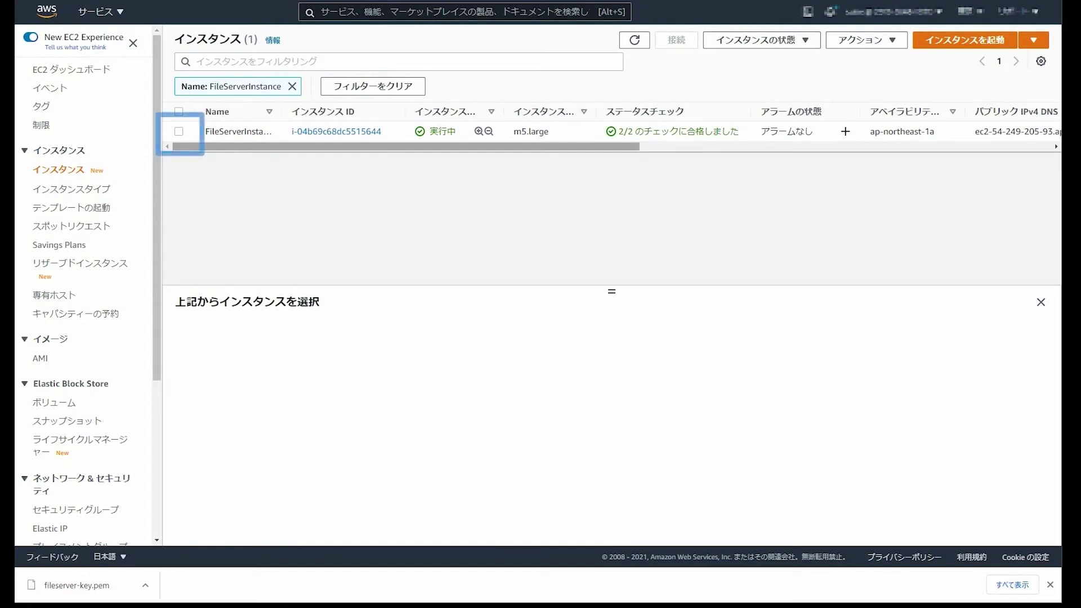
pyautogui.click(179, 132)
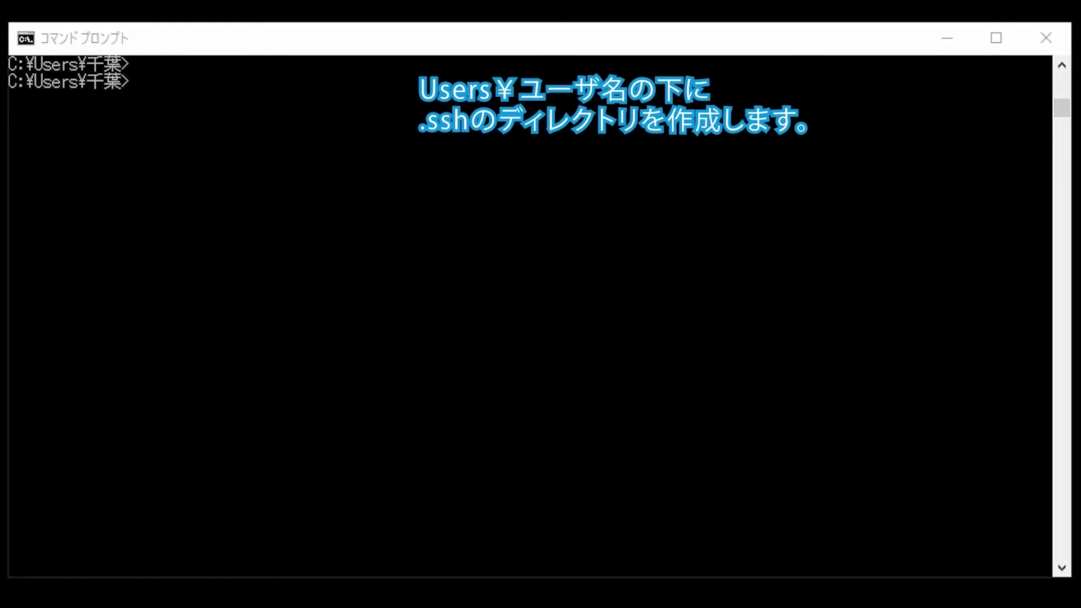
# - In Command Prompt, create a .ssh directory in the user's home folder and an empty file named config inside it
pyautogui.write('mkdir .ssh')
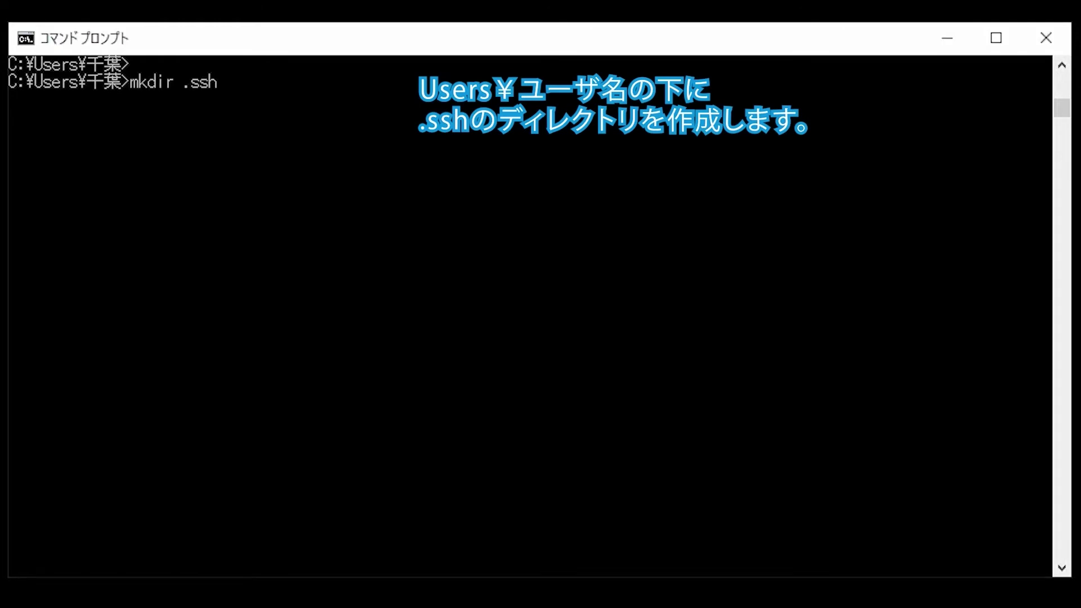
pyautogui.press('Return')
pyautogui.write('type nul > .\\.ssh\\config')
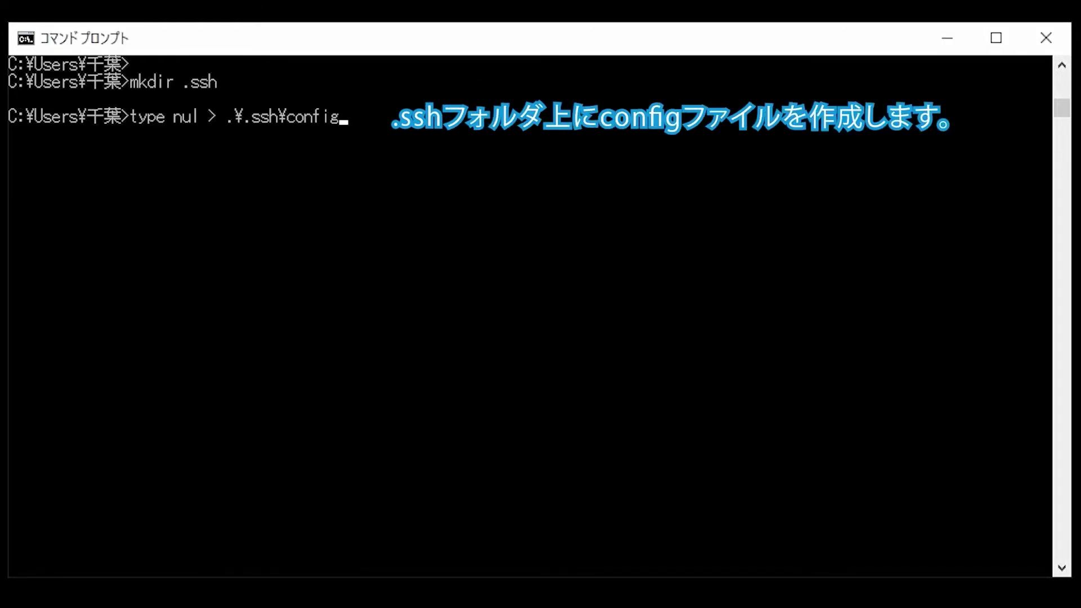
pyautogui.press('Return')
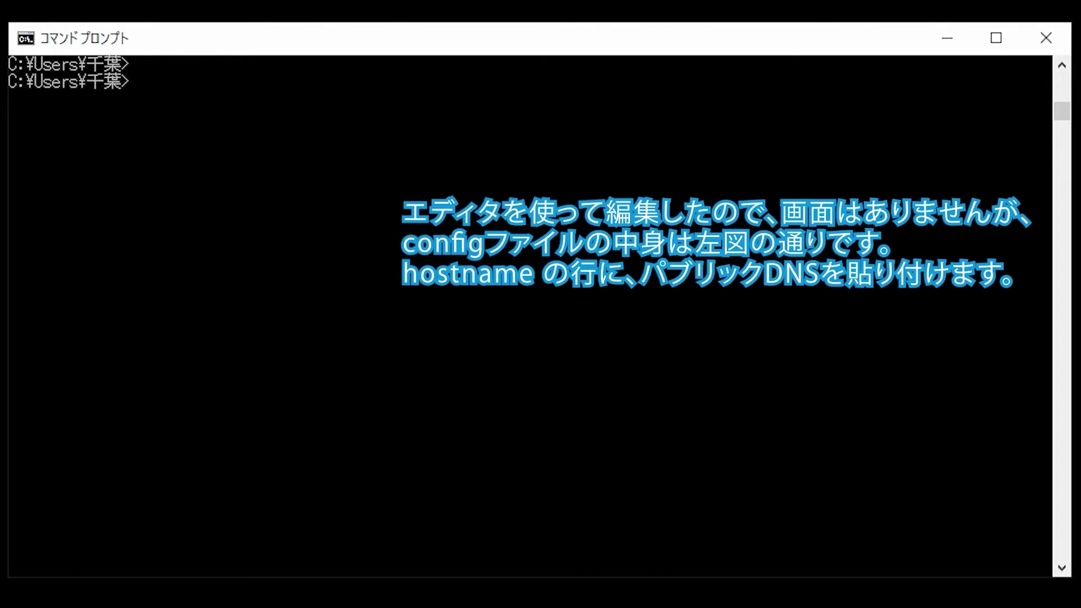
# - Print the contents of the .ssh\config file to review the SSH host settings
pyautogui.write('type .¥.ssh¥config')
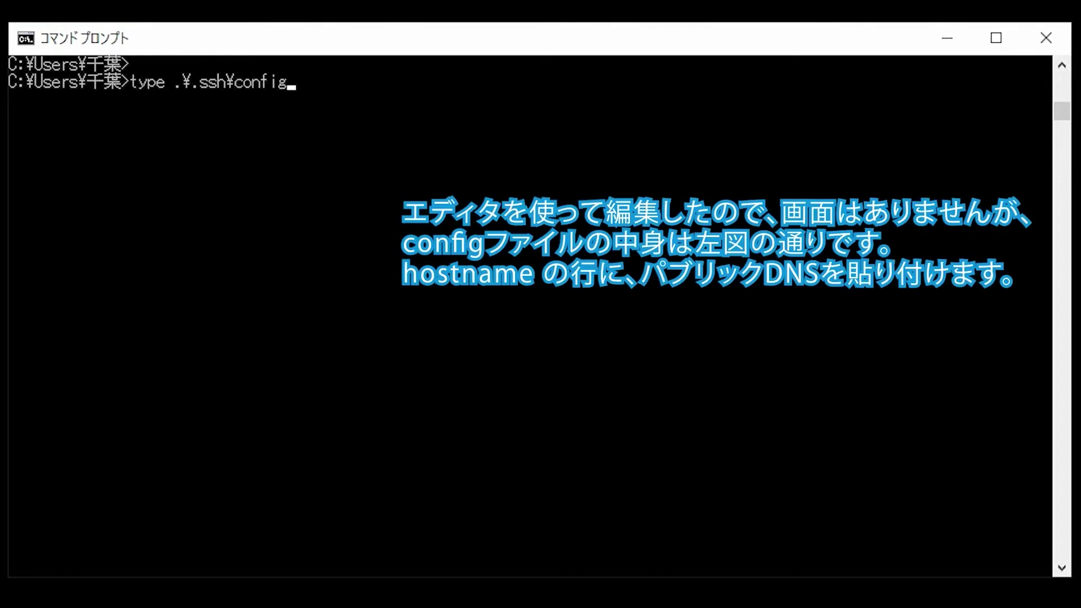
pyautogui.press('Return')
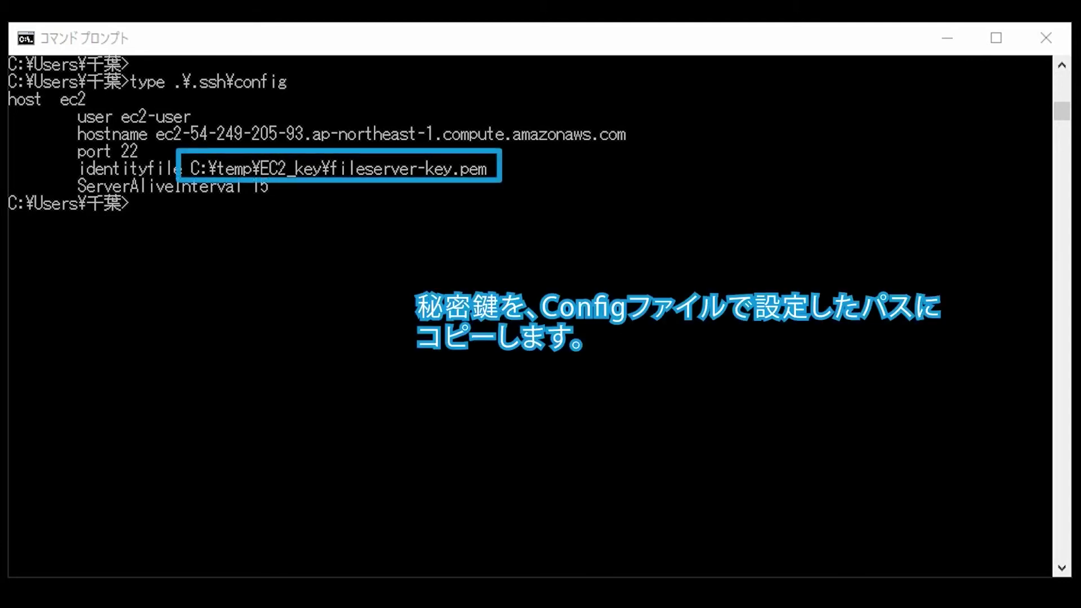
pyautogui.hotkey('alt', 'Tab')
# - Create the folder C:\temp\EC2_key and copy fileserver-key.pem from Downloads into it
pyautogui.write('mkdir C:¥temp¥EC2_key')
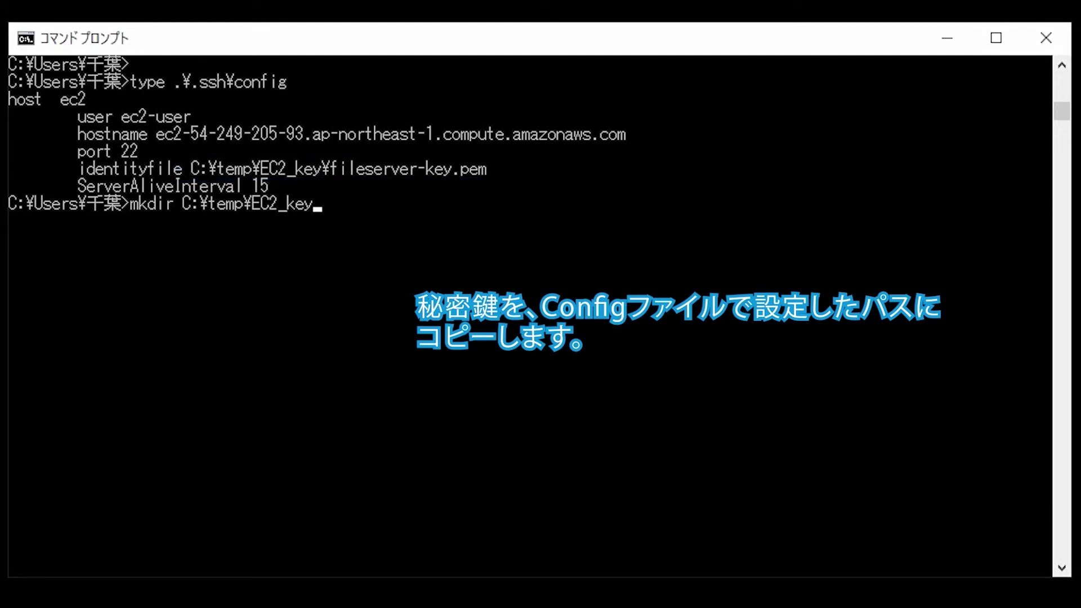
pyautogui.press('Return')
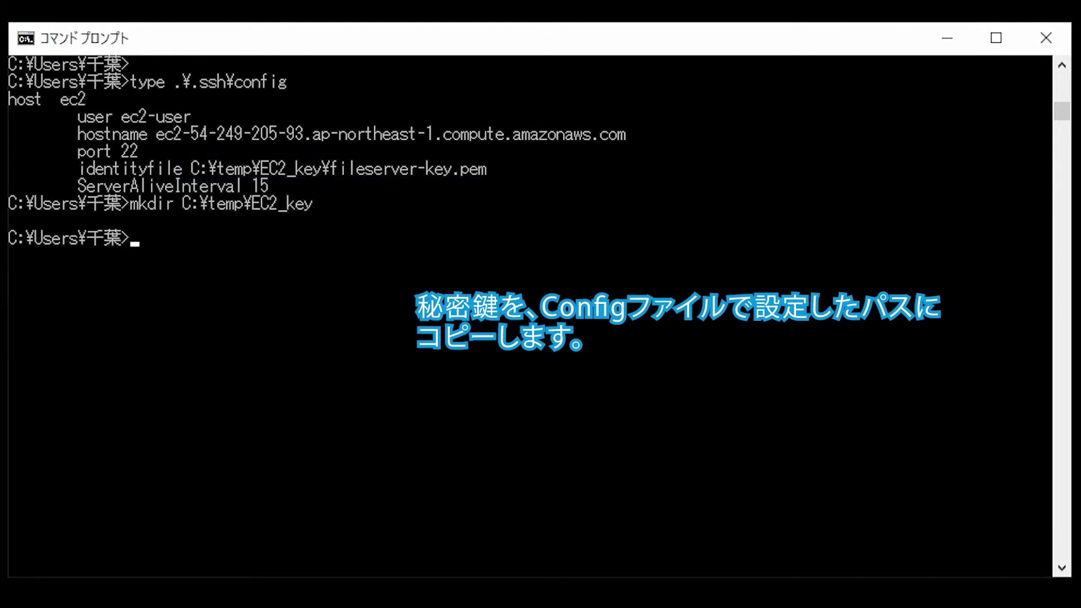
pyautogui.hotkey('alt', 'Tab')
pyautogui.hotkey('alt', 'Tab')
pyautogui.write('copy  Downloads¥fileserver-key.pem C:¥temp¥EC2_key')
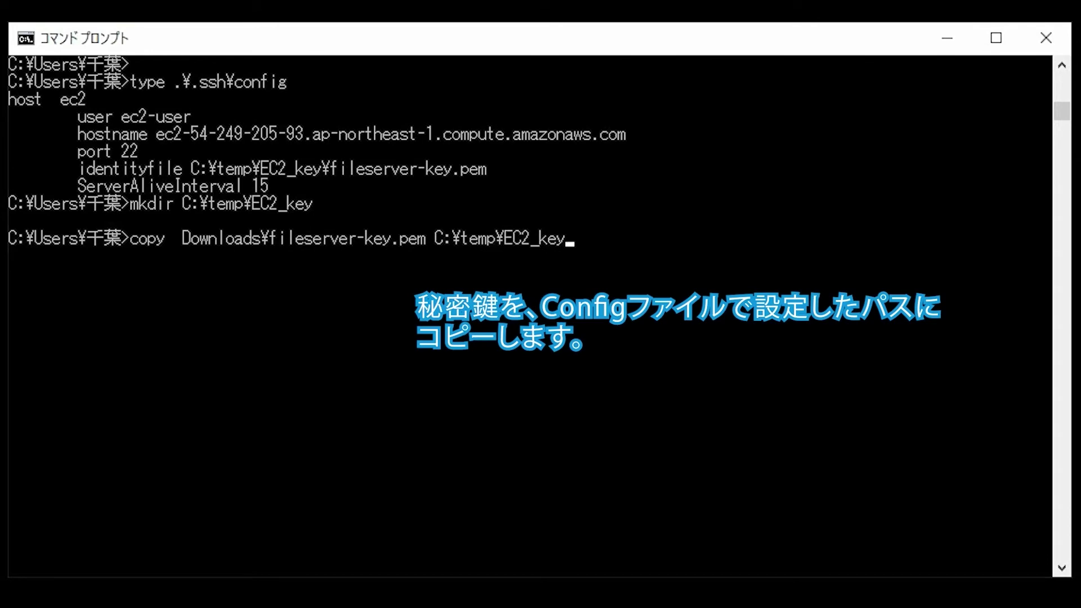
pyautogui.press('Return')
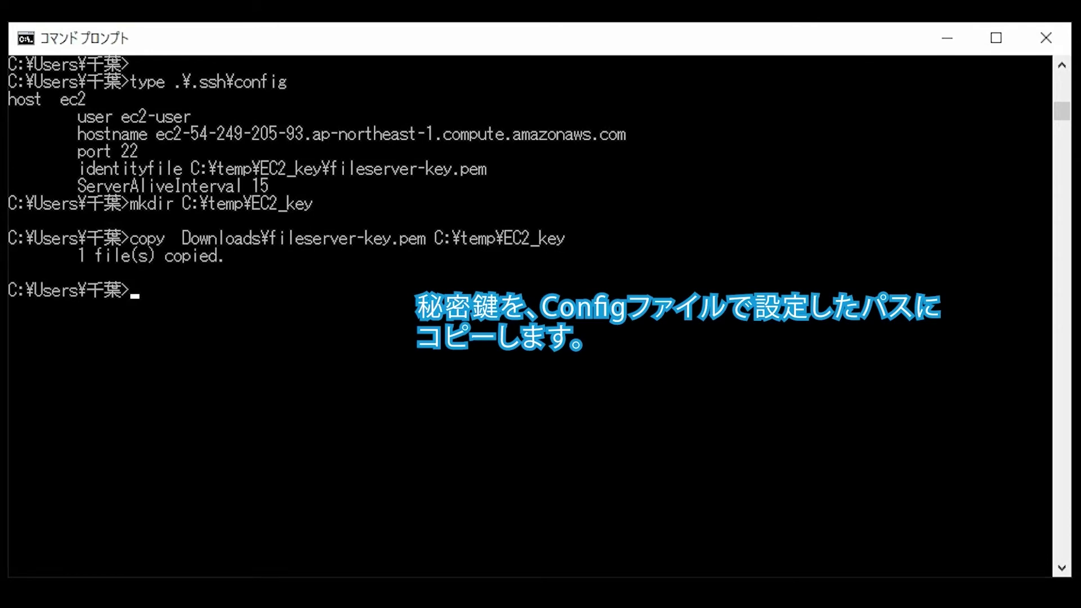
# - Try to connect over SSH to the configured host ec2
pyautogui.write('ssh ')
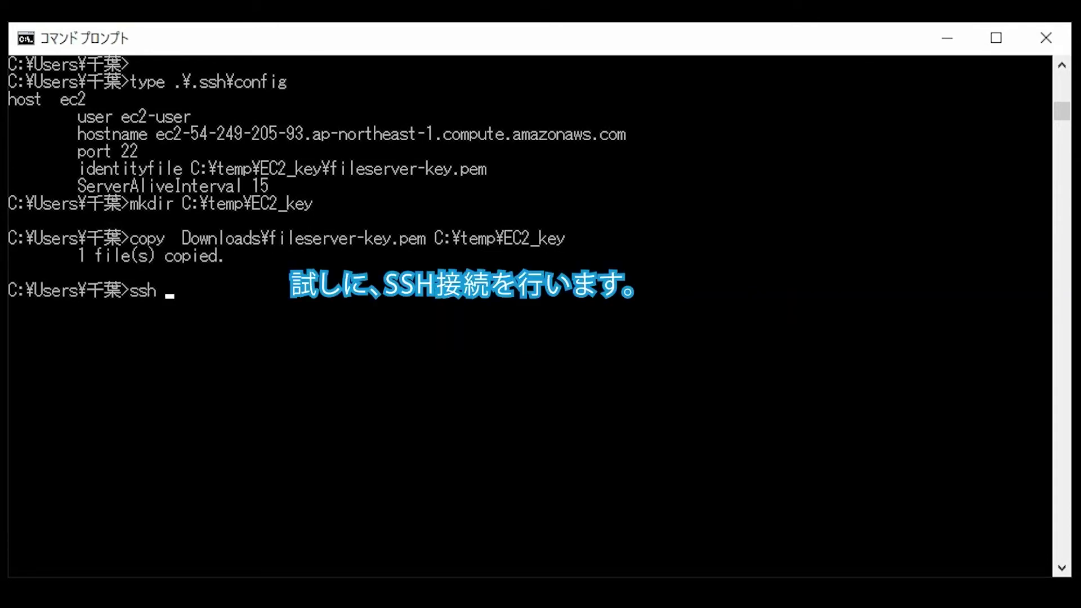
pyautogui.write('ec2')
pyautogui.press('Return')
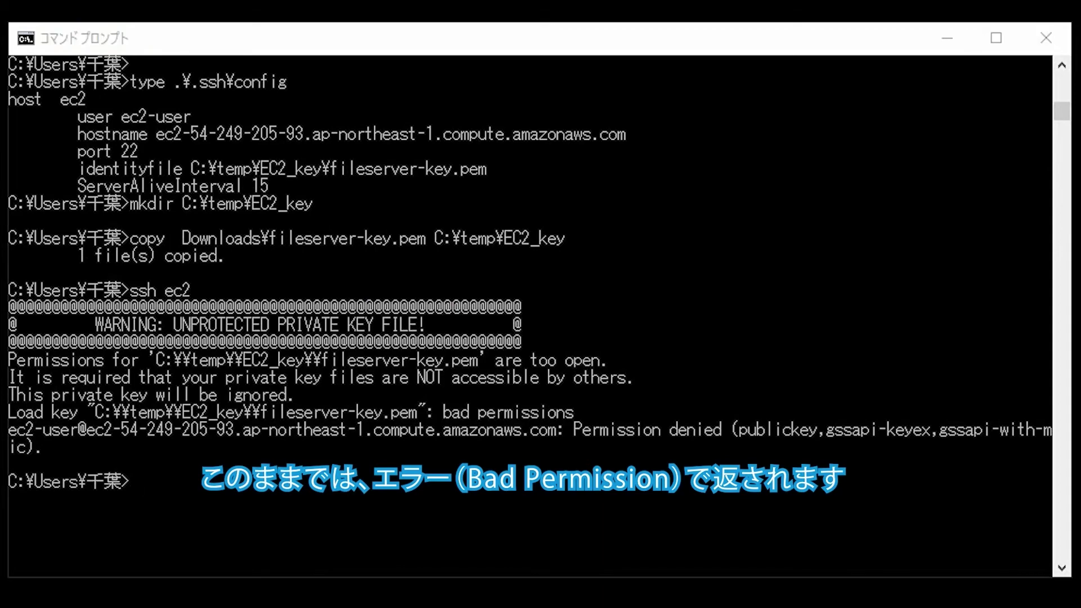
# - Start PowerShell within the command prompt and change the working directory to C:\temp\EC2_key
pyautogui.write('powershell')
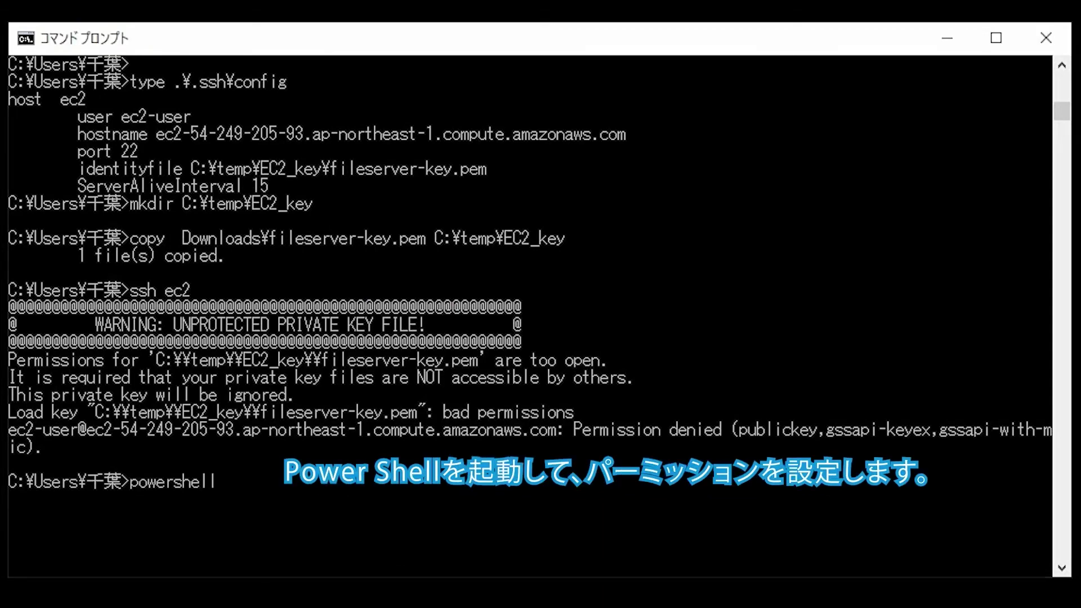
pyautogui.press('Return')
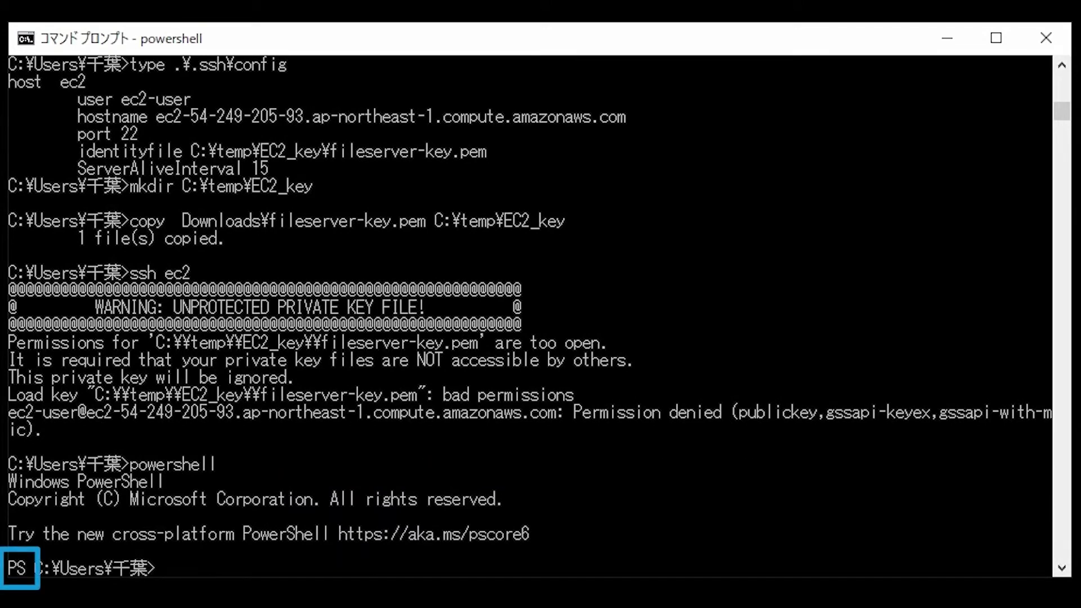
pyautogui.write('cd ')
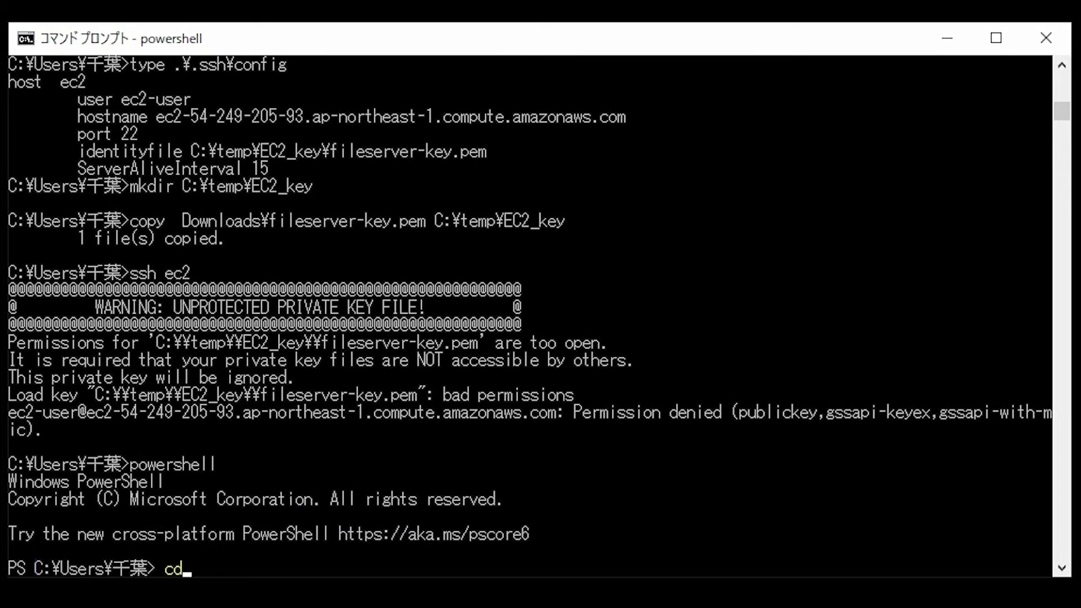
pyautogui.write('C:\\temp\\EC2_key\\')
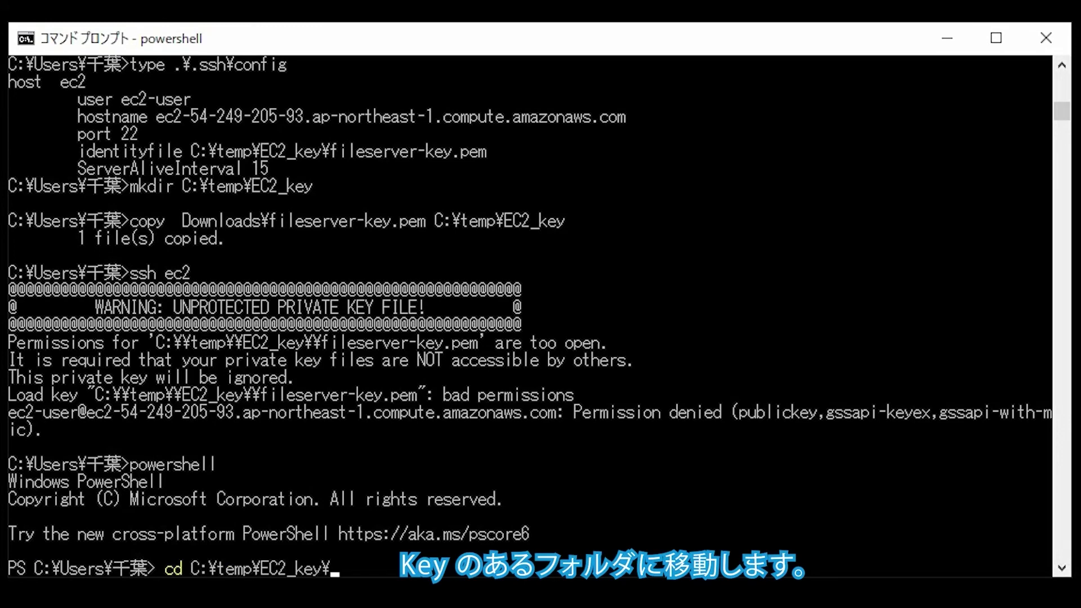
pyautogui.press('Return')
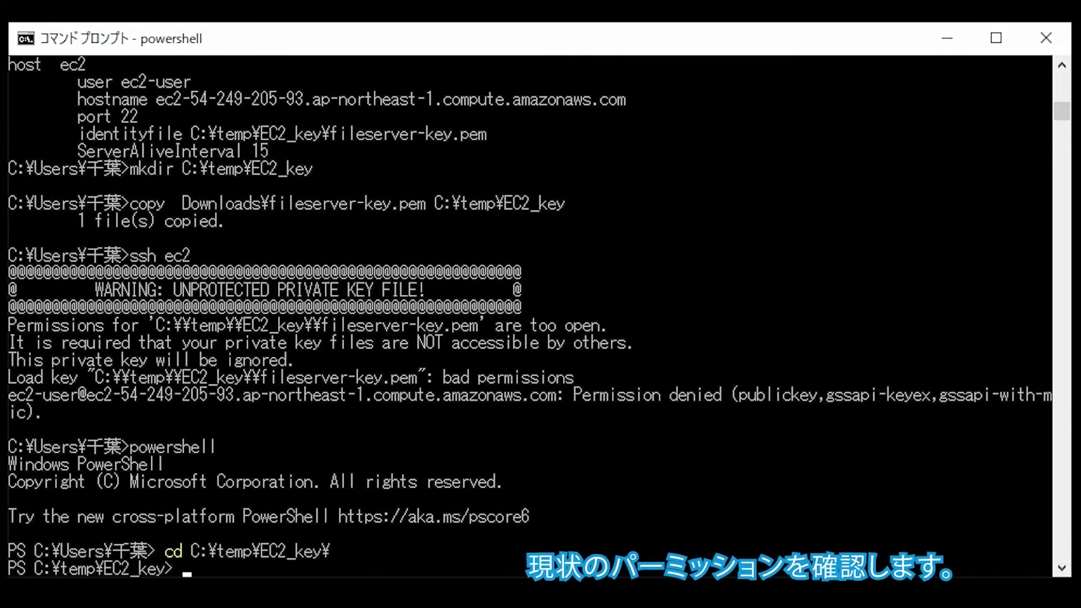
# - List the current permissions of fileserver-key.pem with icacls
pyautogui.write('icacls .\x0cileserver-key.pem')
pyautogui.press('Return')
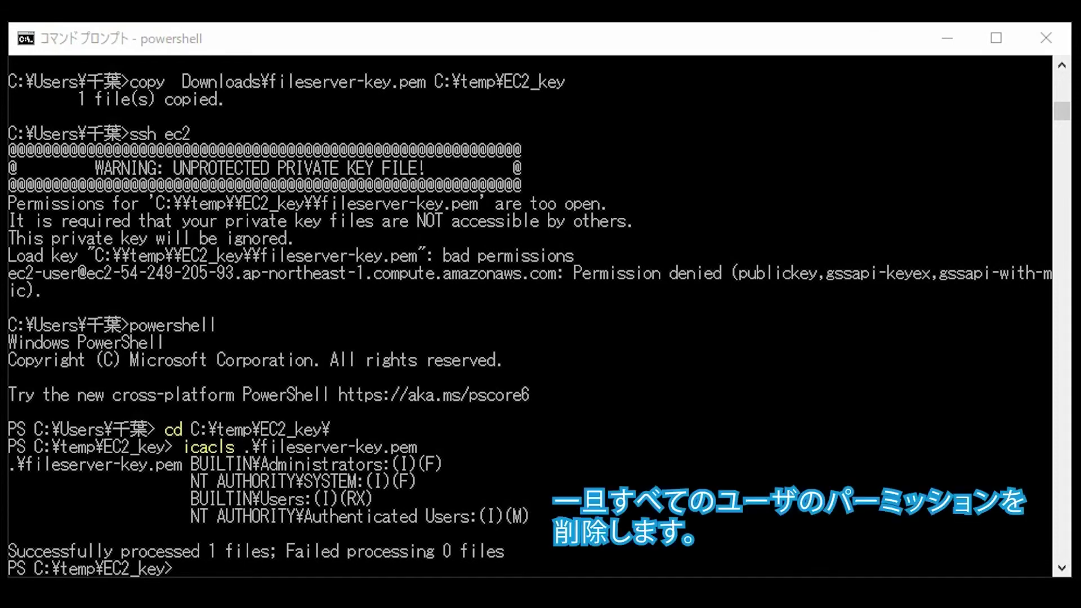
pyautogui.hotkey('alt', 'Tab')
# - Remove inherited permissions from fileserver-key.pem with icacls /inheritance:r and grant the current Windows user full access (F)
pyautogui.write('icacls .¥fileserver-key.pem /inheritance:r')
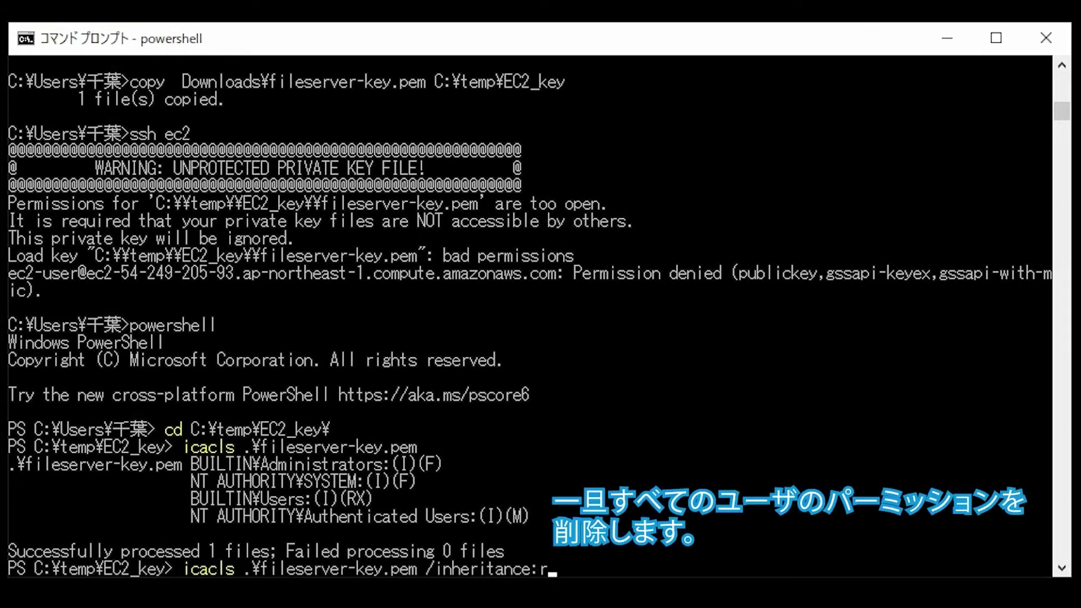
pyautogui.press('Return')
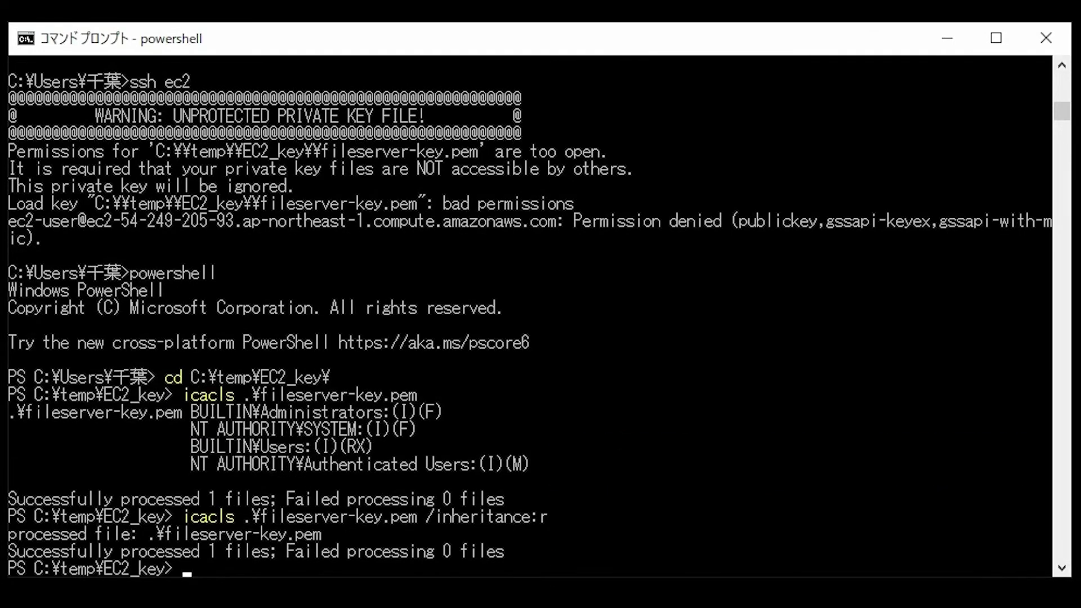
pyautogui.write('icacls .¥fileserver-key.pem /grant "千葉:(F)"')
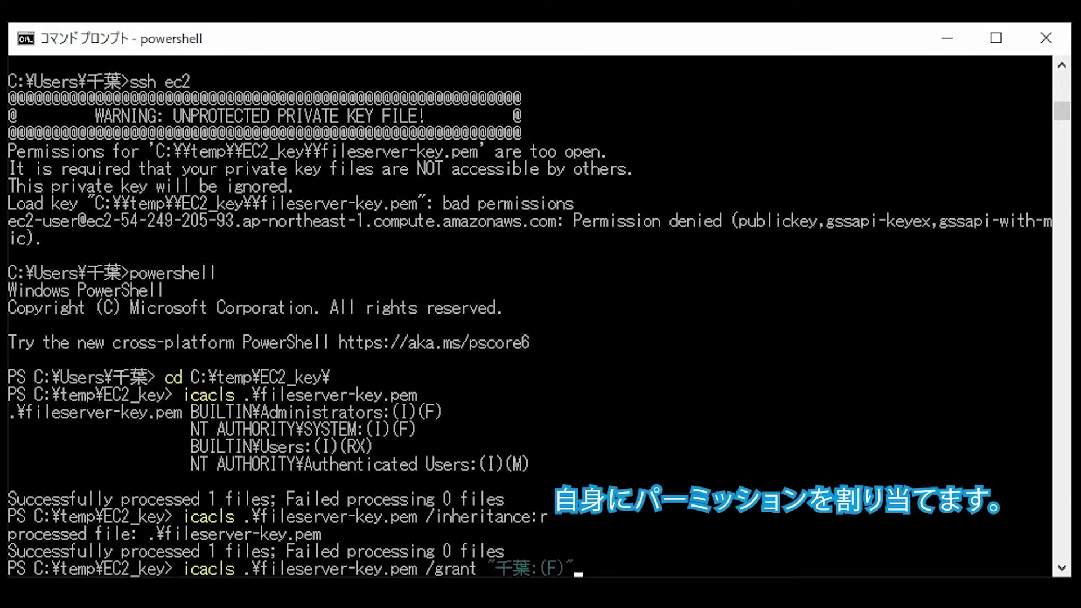
pyautogui.press('Return')
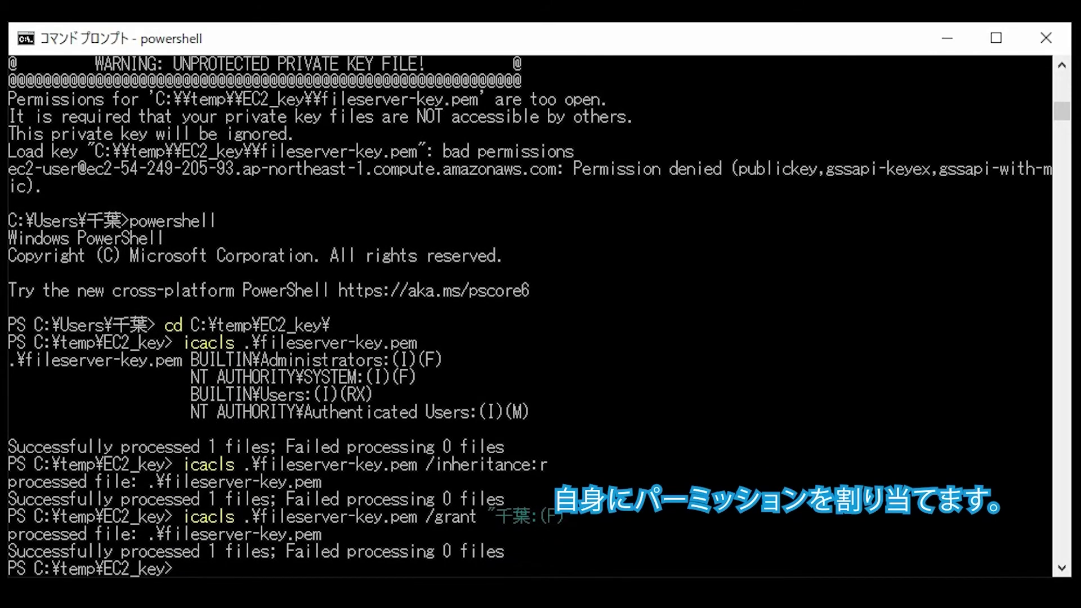
# - Leave PowerShell and reconnect over SSH to the configured host ec2
pyautogui.write('exit')
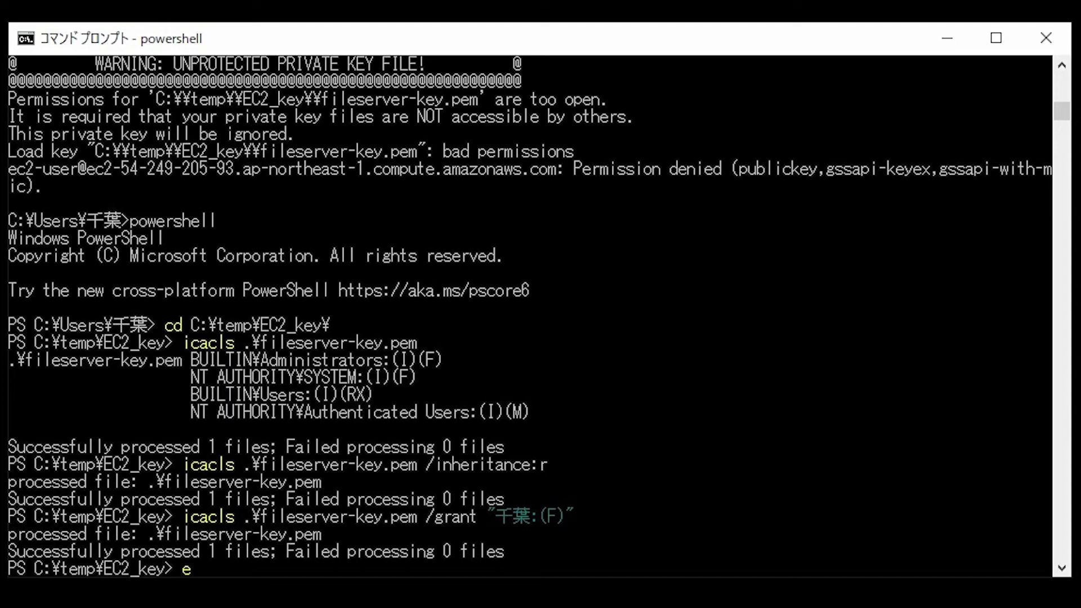
pyautogui.press('Return')
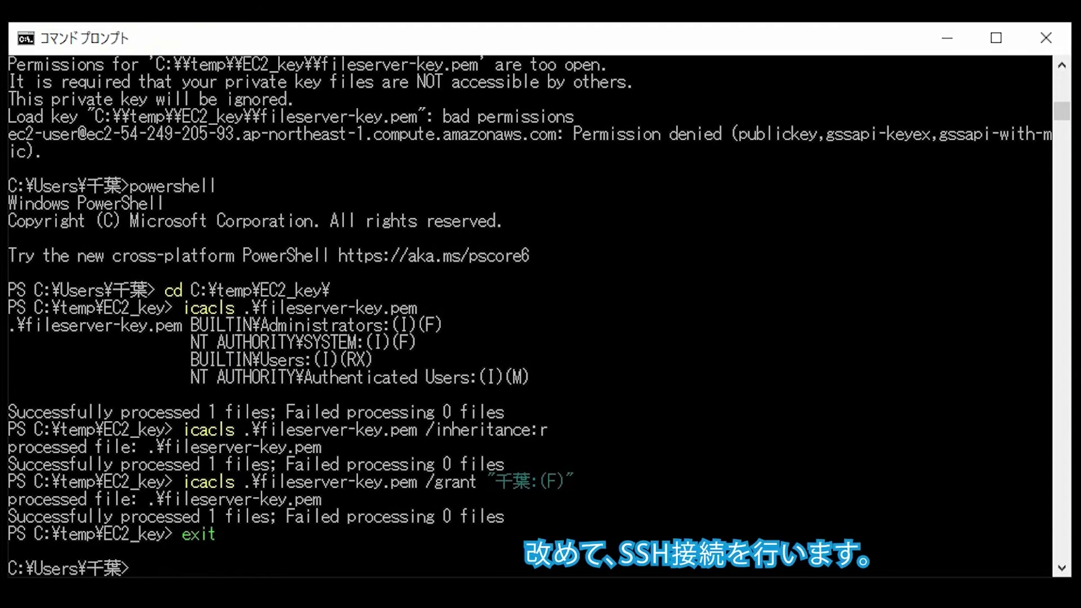
pyautogui.write('ssh ec2')
pyautogui.press('Return')
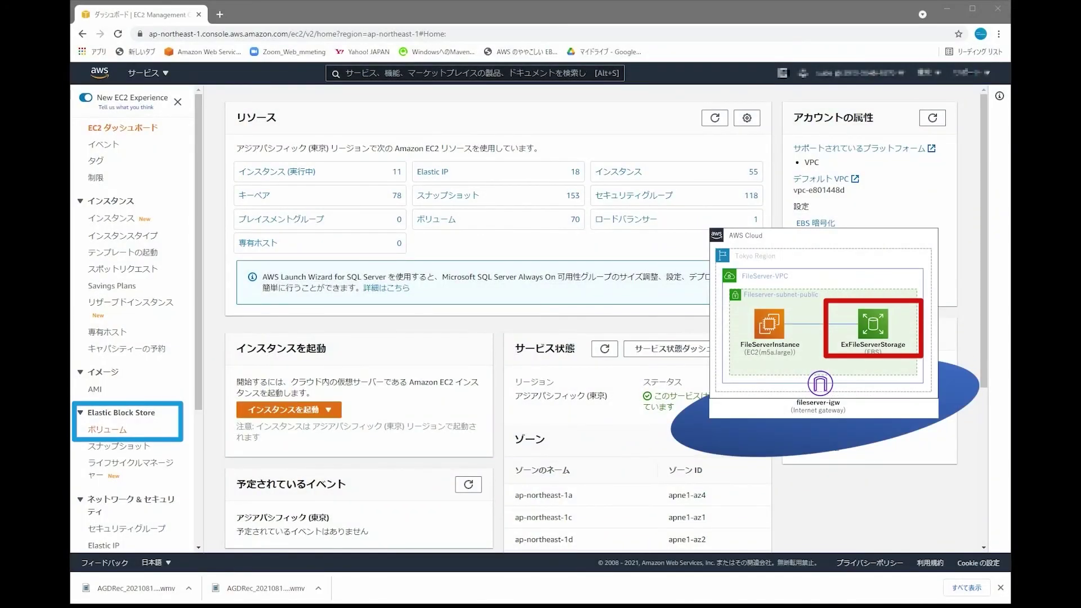
# - In the EC2 console, create a 100 GiB gp2 EBS volume in ap-northeast-1a with the tag Name set to ExFileServerStorage
pyautogui.click(107, 430)
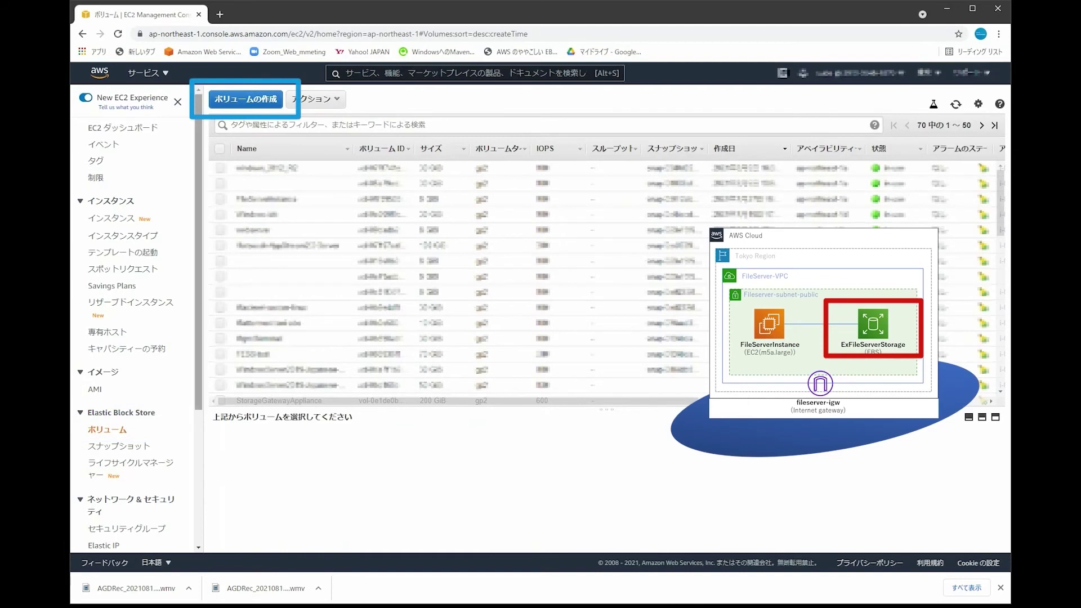
pyautogui.click(246, 100)
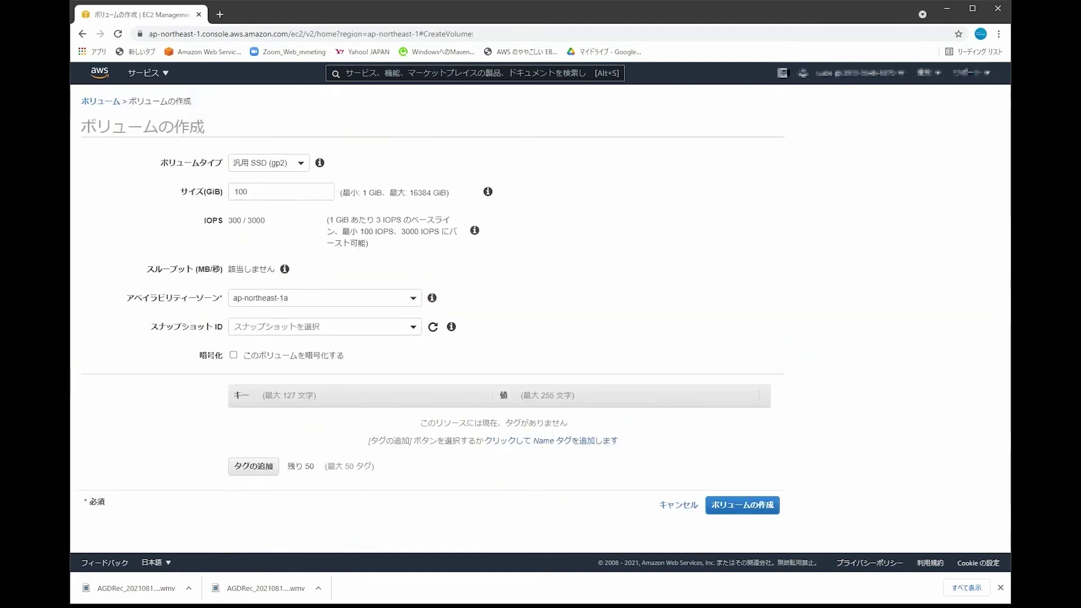
pyautogui.click(253, 466)
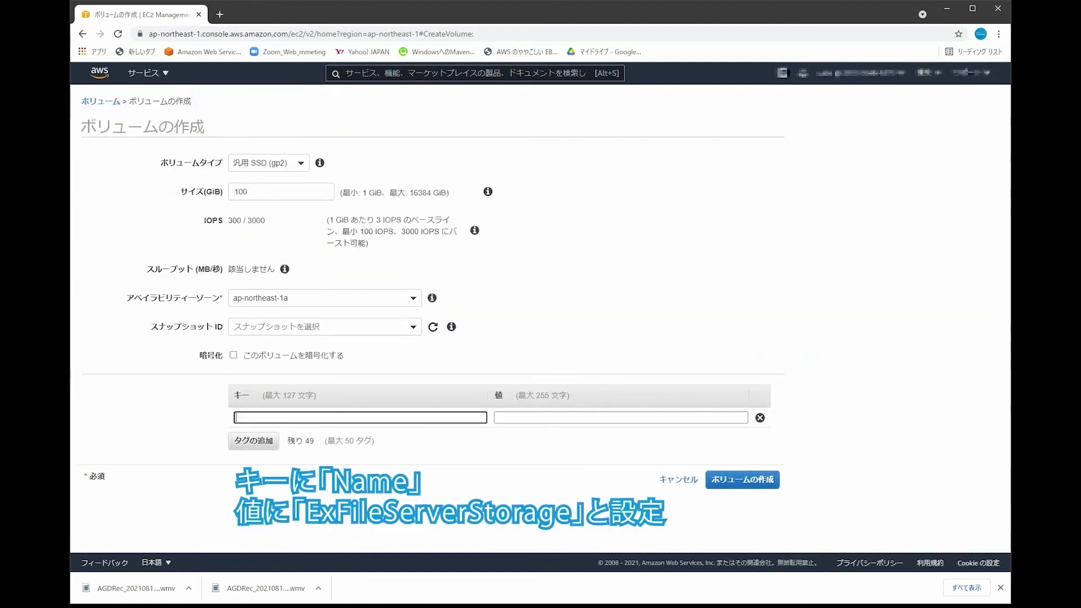
pyautogui.write('Name')
pyautogui.press('Tab')
pyautogui.write('ExFileServerStorage')
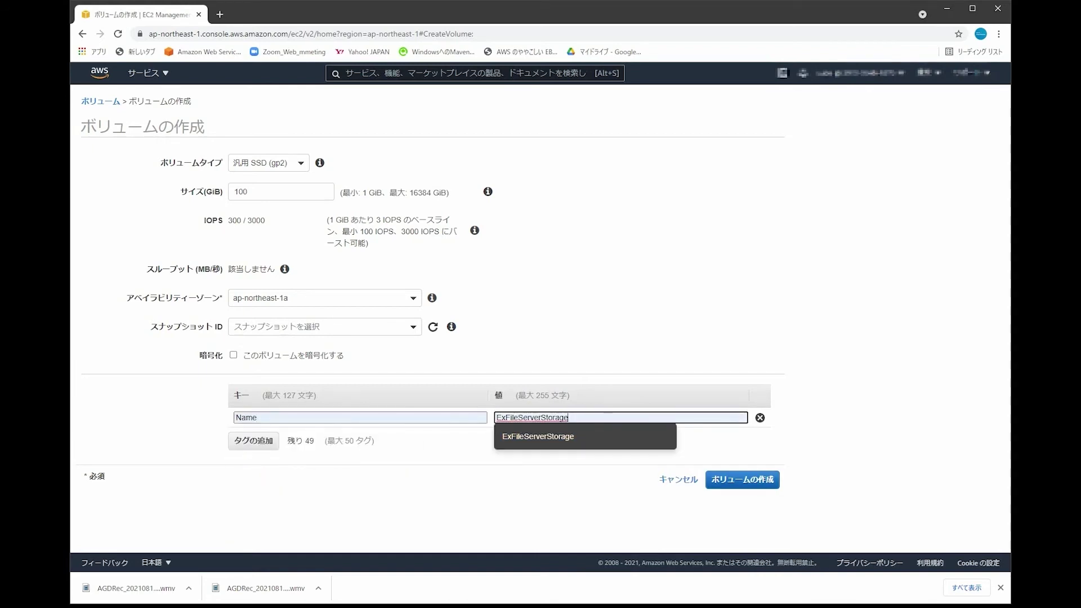
pyautogui.press('Return')
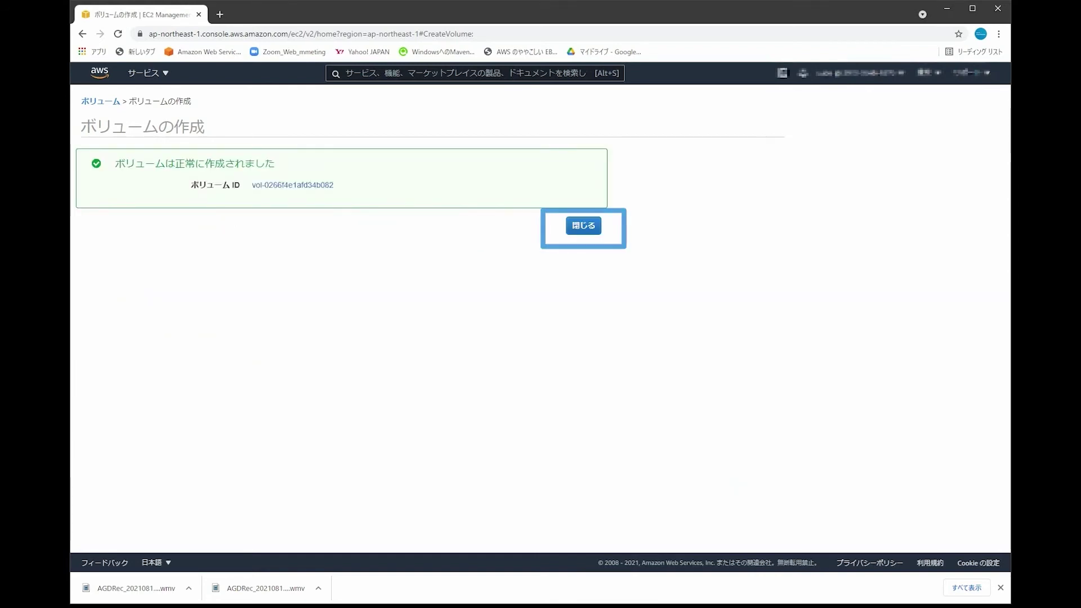
pyautogui.press('Return')
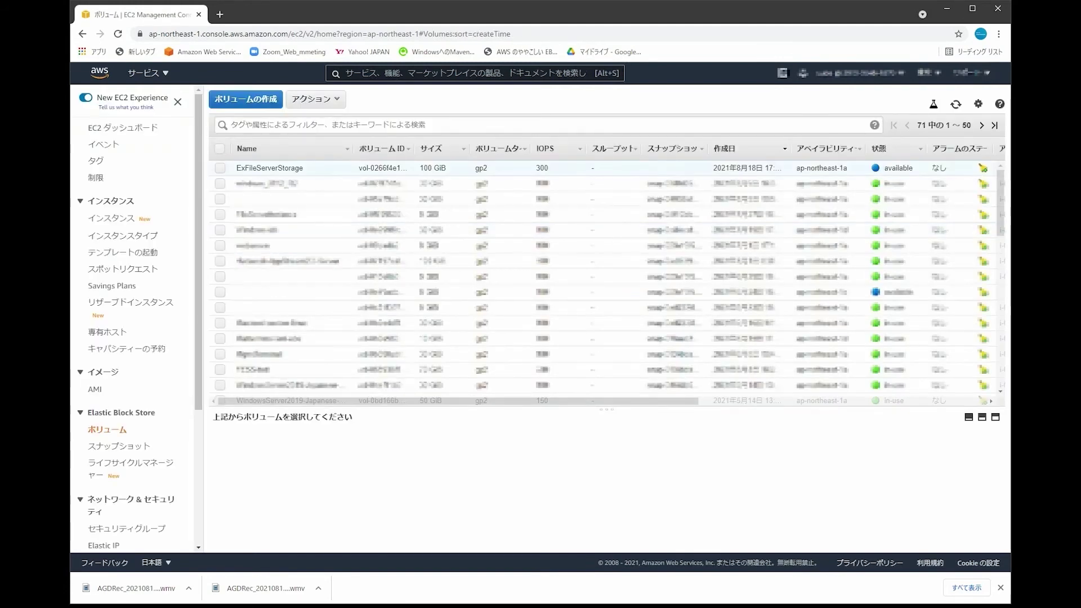
# - Attach the ExFileServerStorage volume to FileServerInstance as device /dev/sdf
pyautogui.click(220, 168)
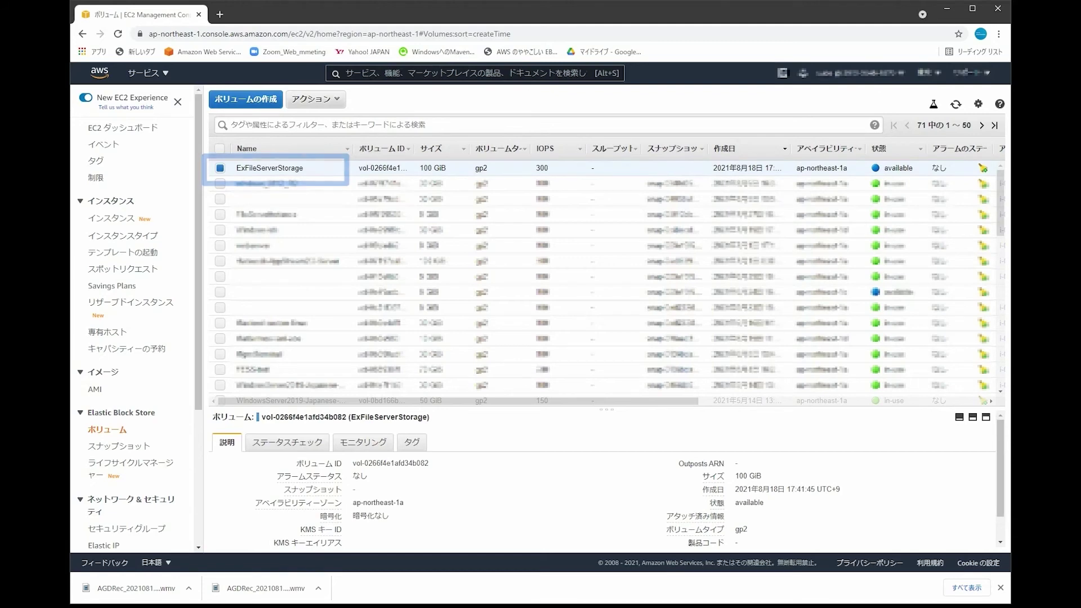
pyautogui.click(316, 99)
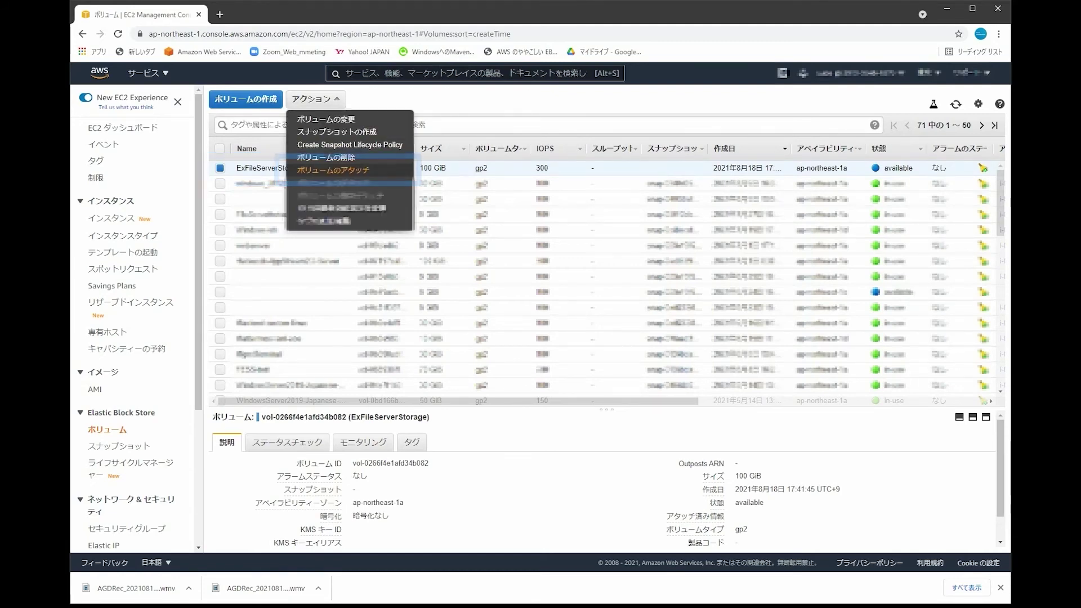
pyautogui.click(325, 169)
pyautogui.click(635, 314)
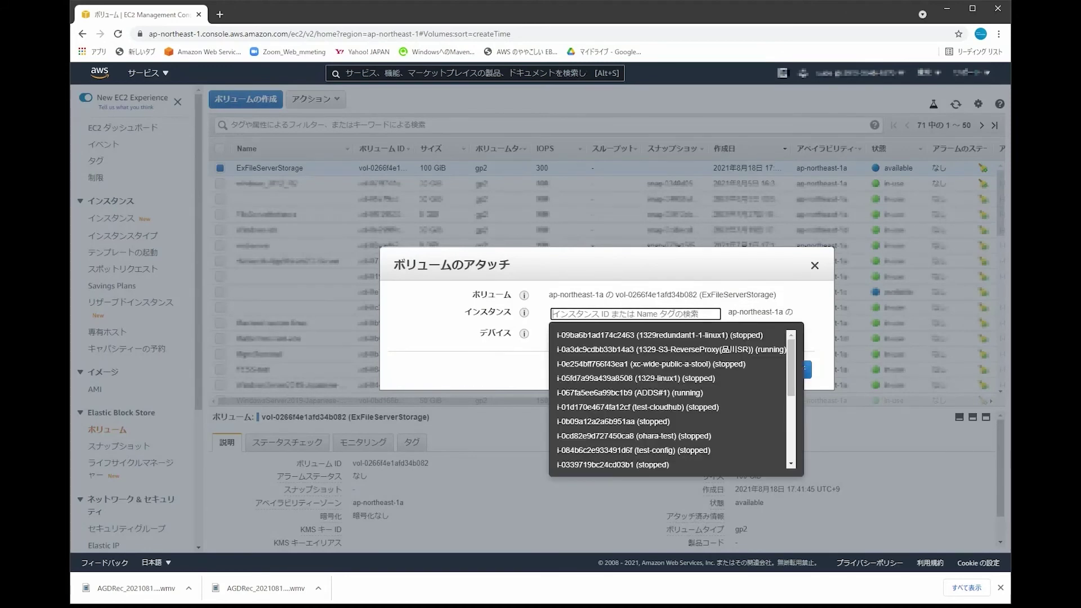
pyautogui.write('Fi')
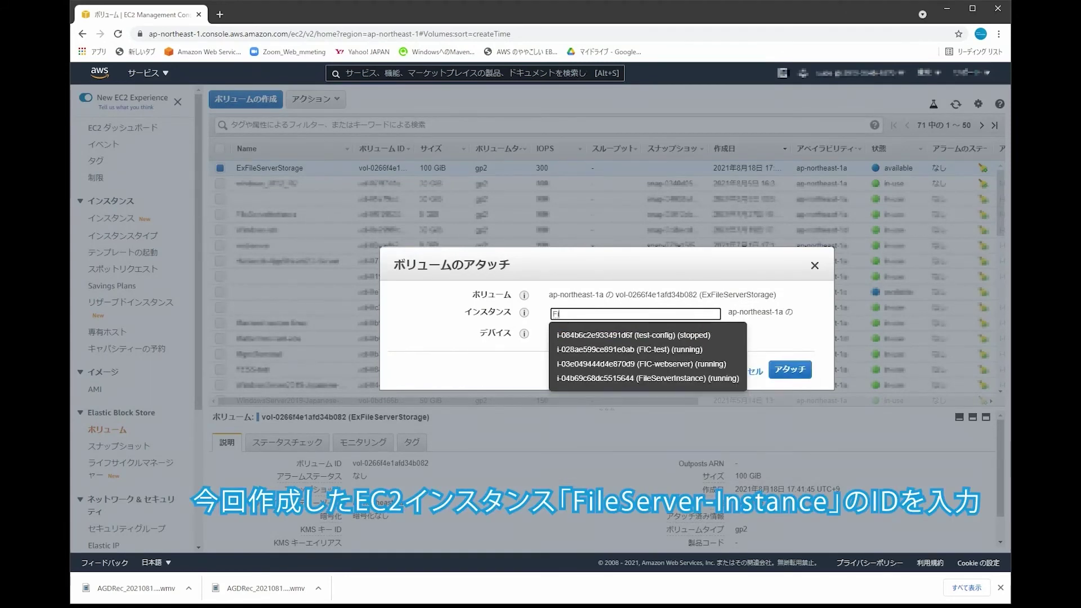
pyautogui.write('leServer')
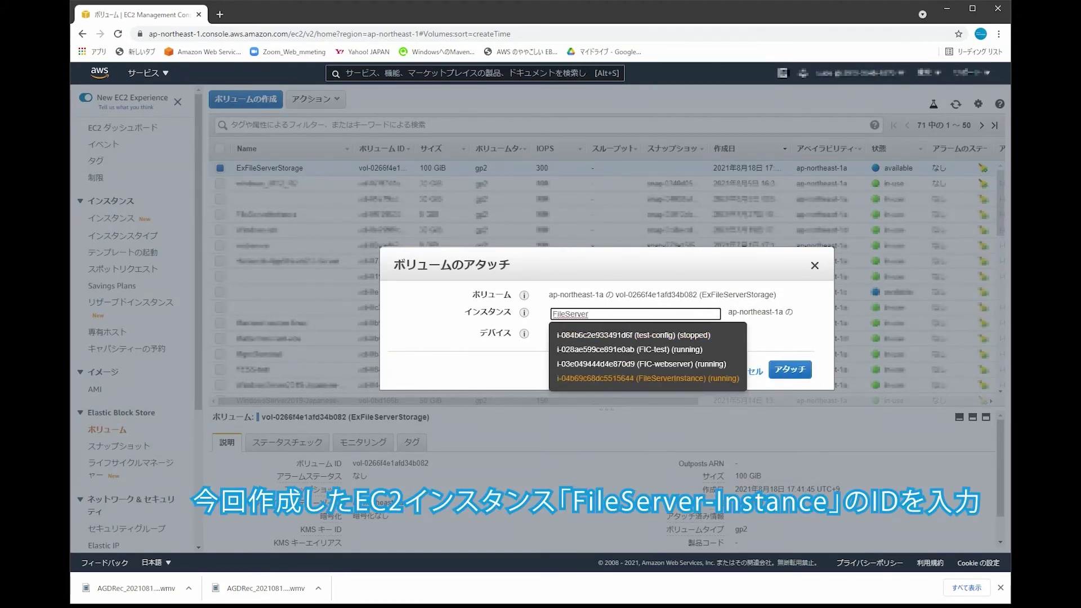
pyautogui.press('Return')
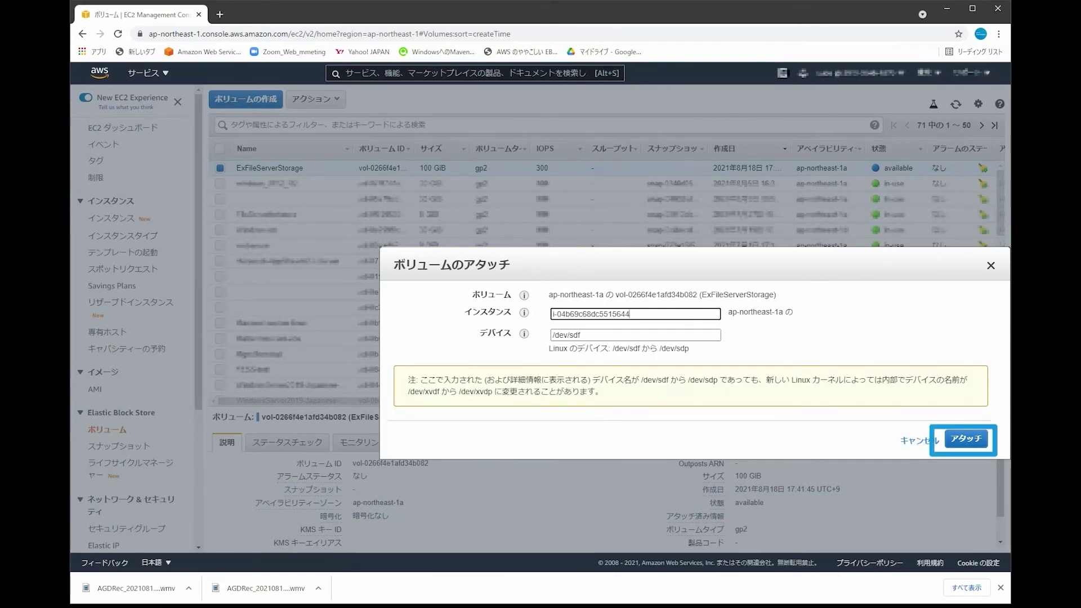
pyautogui.click(965, 438)
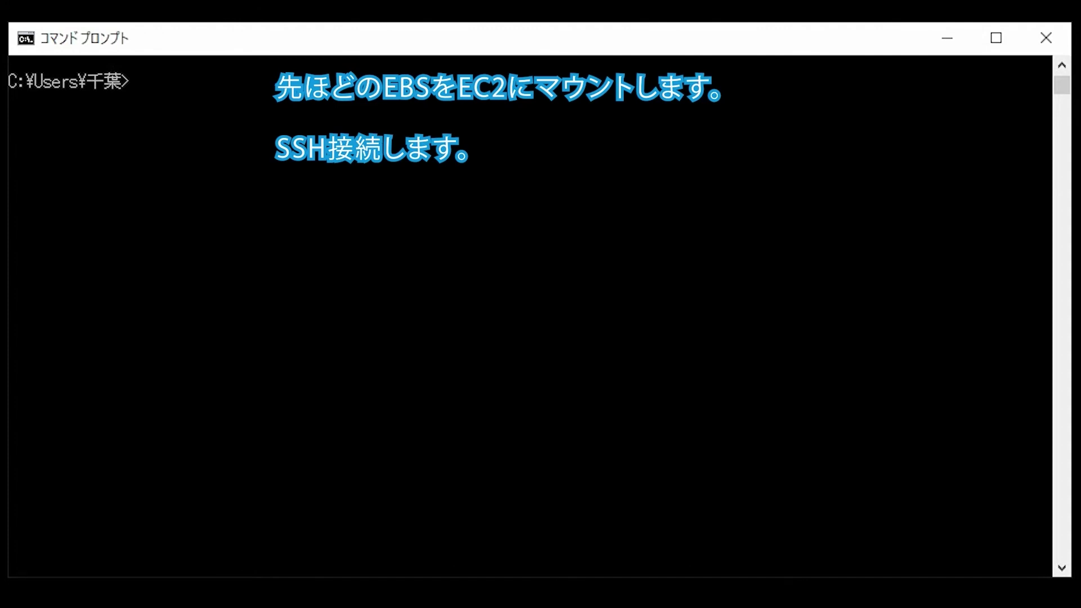
# - Switch to the command prompt, connect over SSH to host ec2 and list the available block devices with lsblk
pyautogui.write('ssh ec2')
pyautogui.press('Return')
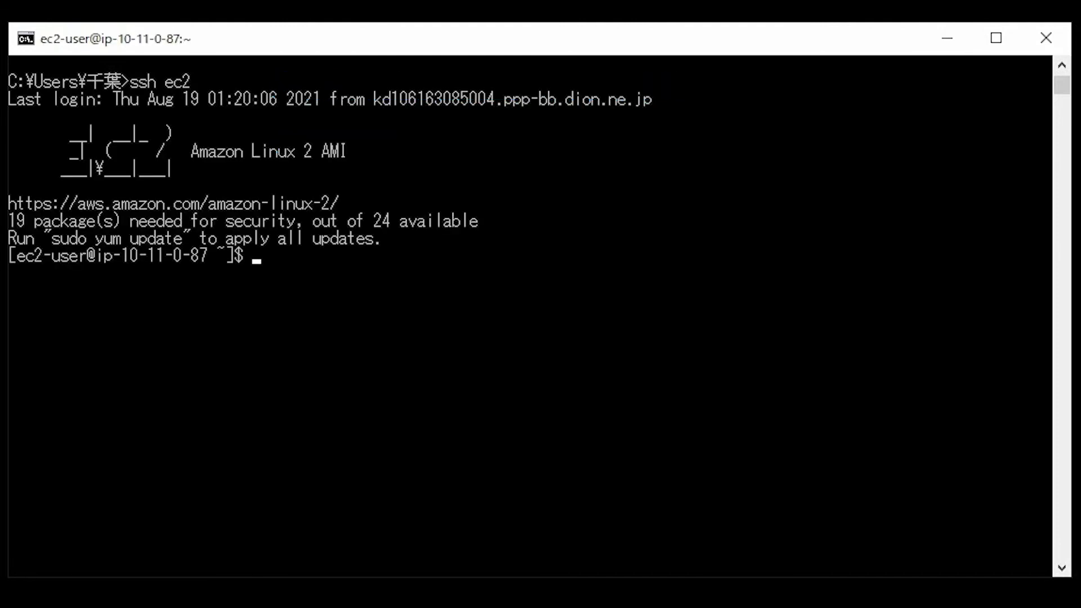
pyautogui.write('lsblk')
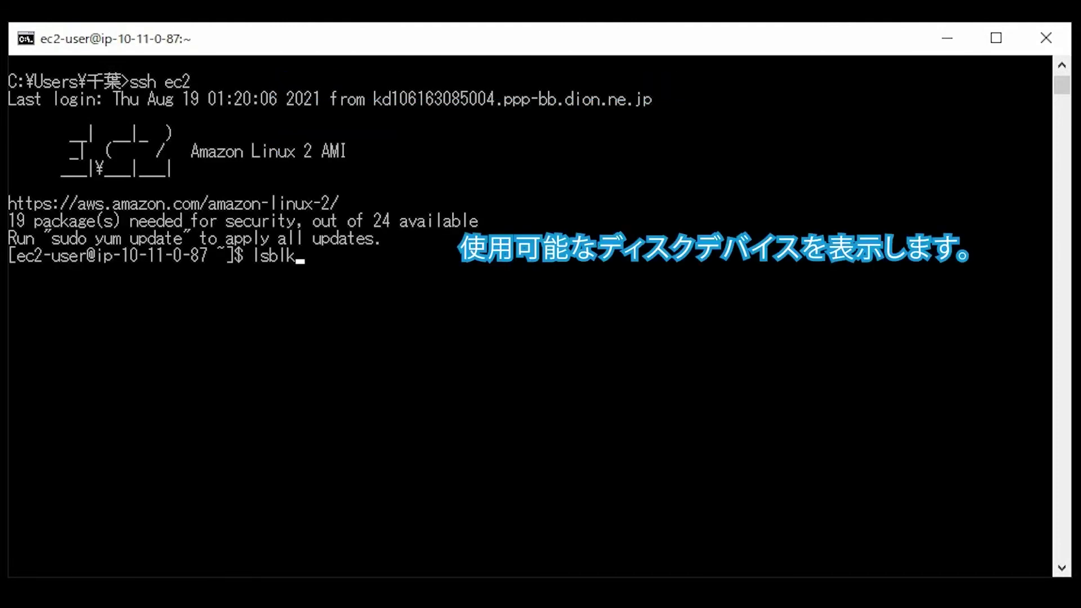
pyautogui.press('Return')
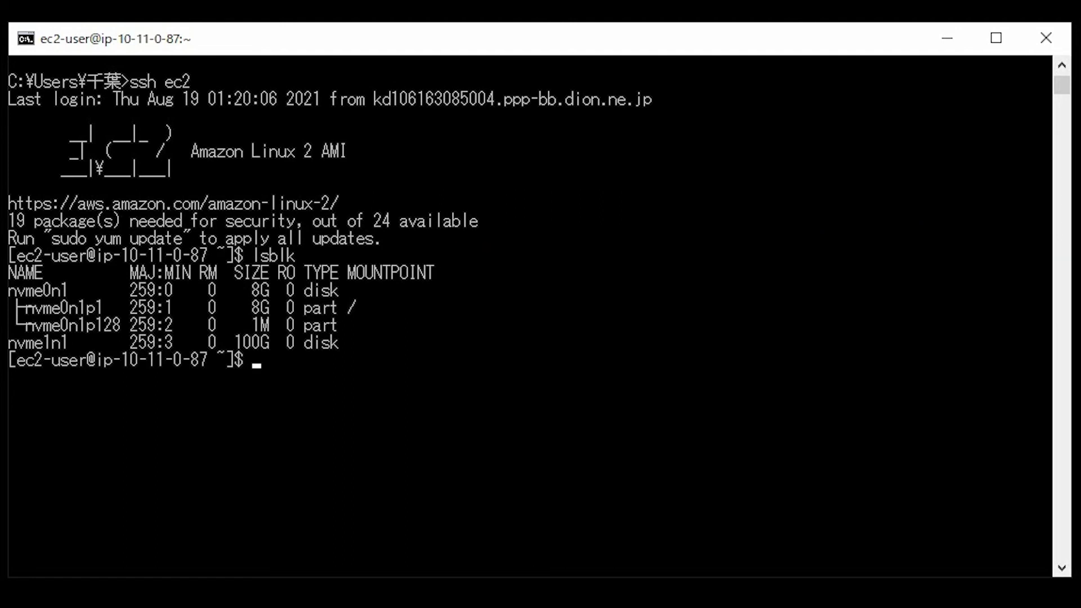
# - Format the 100G disk /dev/nvme1n1 with an ext4 file system using sudo mkfs
pyautogui.write('sudo mkfs -t')
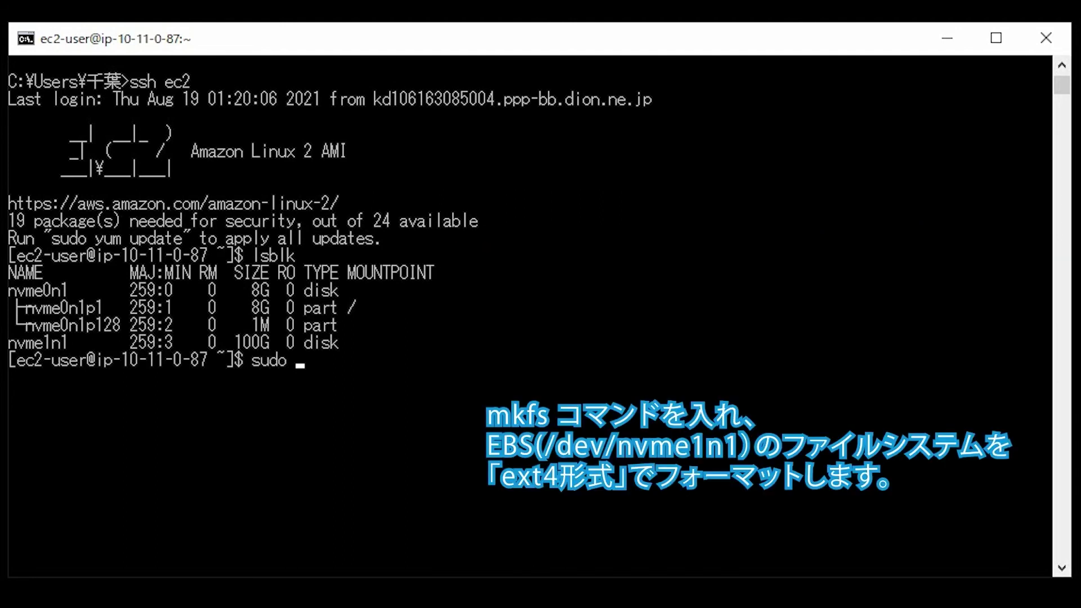
pyautogui.write(' ext4 /dev/')
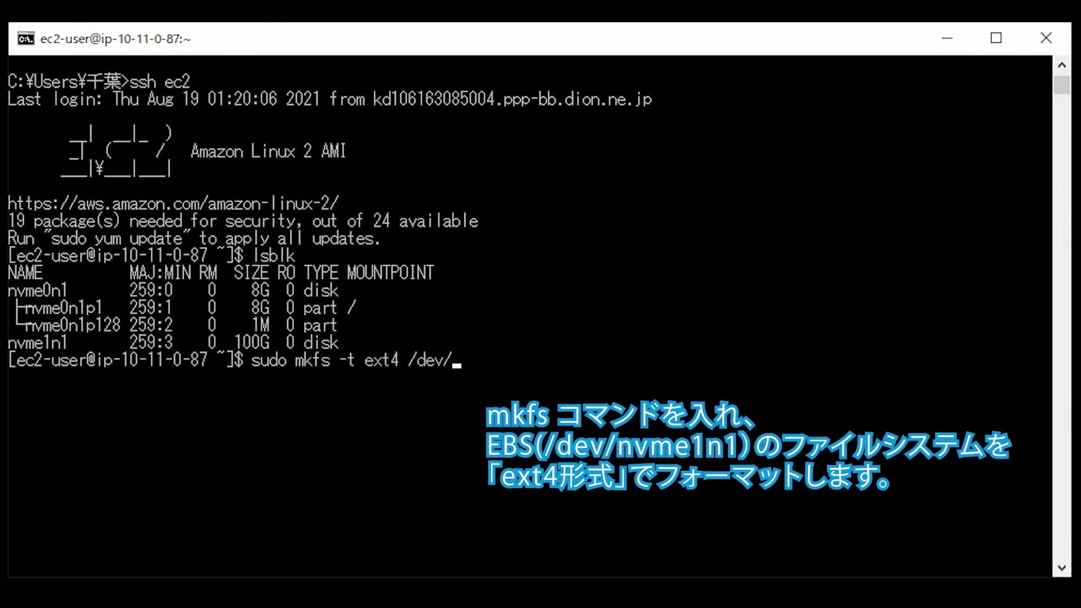
pyautogui.moveTo(9, 343); pyautogui.dragTo(69, 343)
pyautogui.rightClick(69, 342)
pyautogui.rightClick(69, 342)
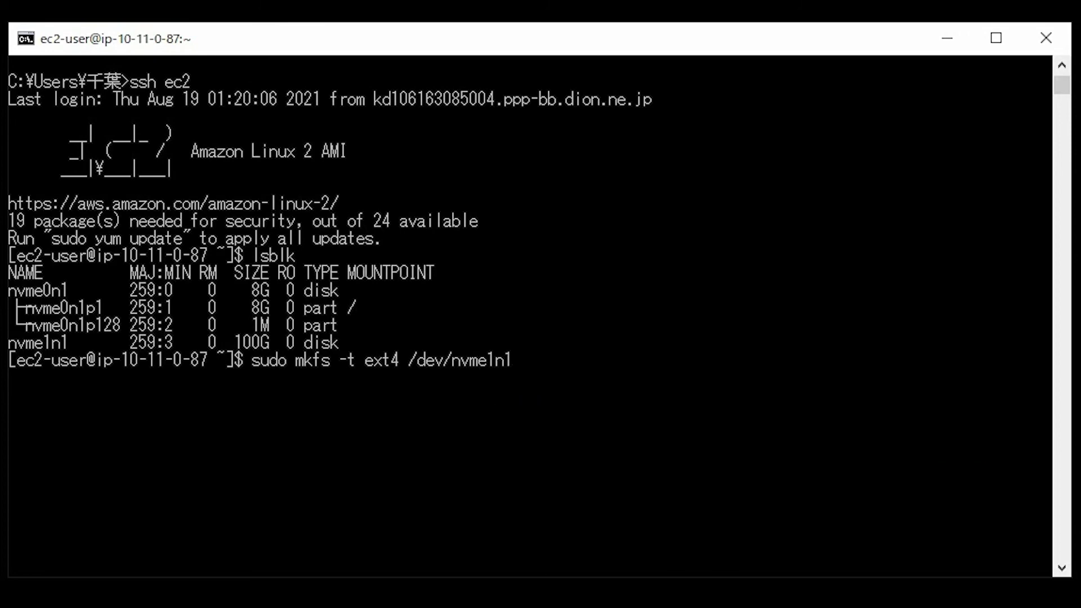
pyautogui.press('Return')
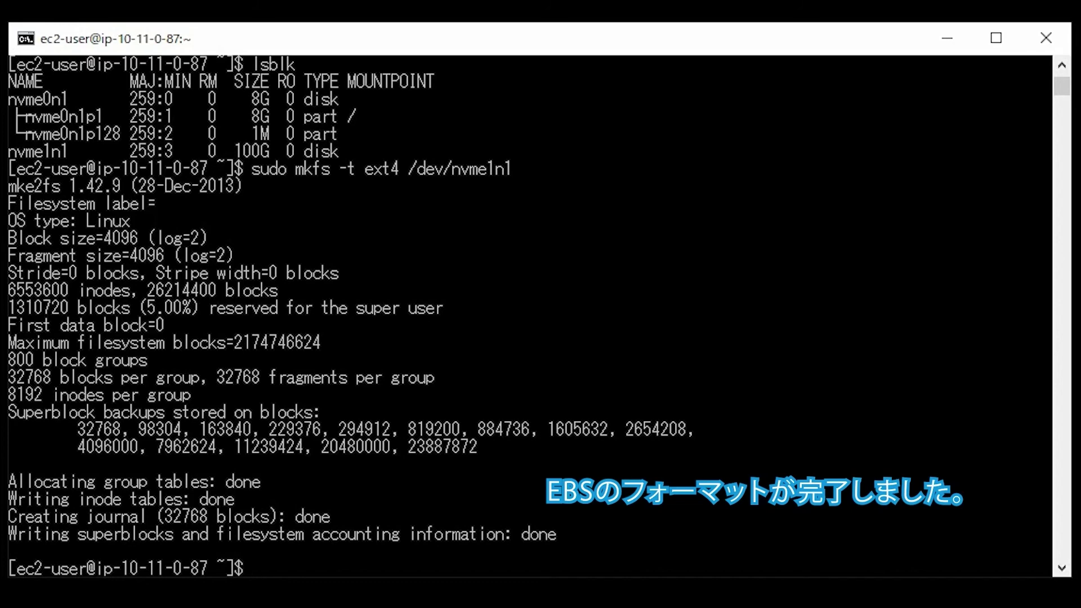
# - Create the directory /data and mount /dev/nvme1n1 on it with sudo
pyautogui.write('sudo ')
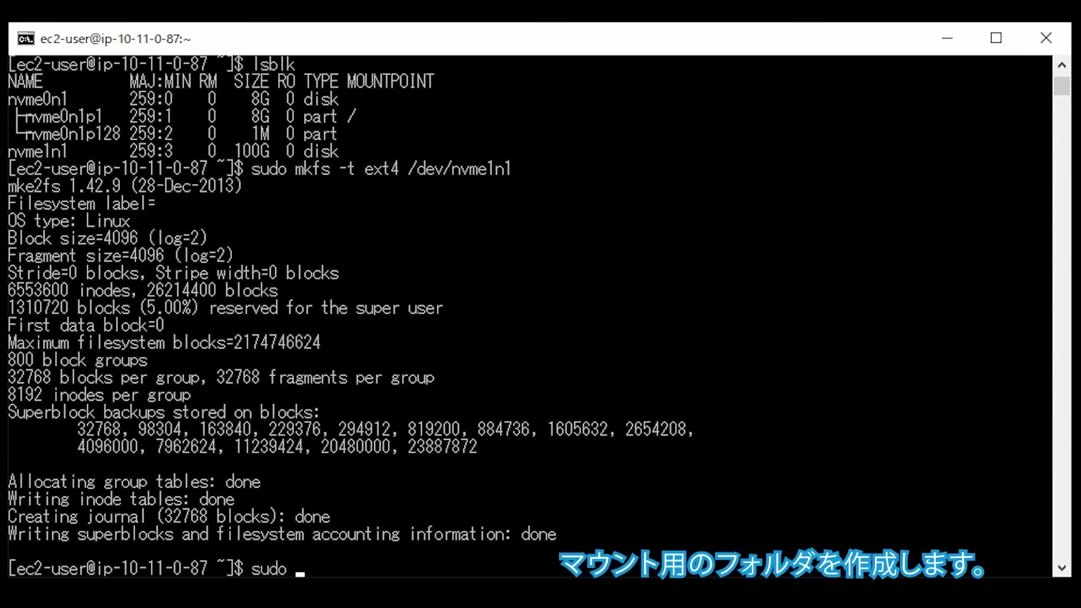
pyautogui.write('mkdir /data')
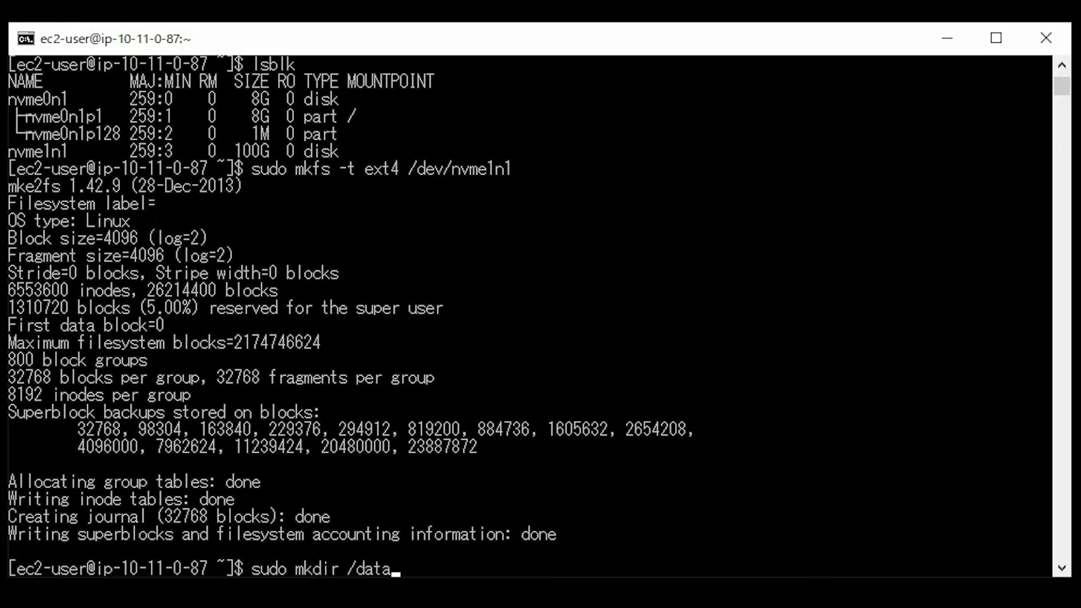
pyautogui.press('Return')
pyautogui.write('sudo ')
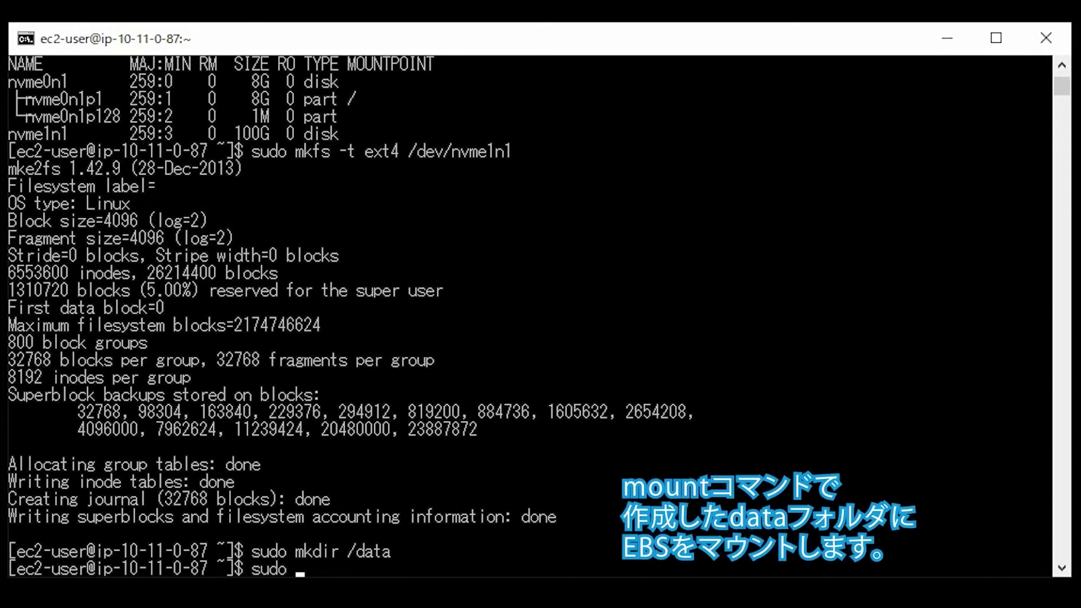
pyautogui.write('mount /dev/')
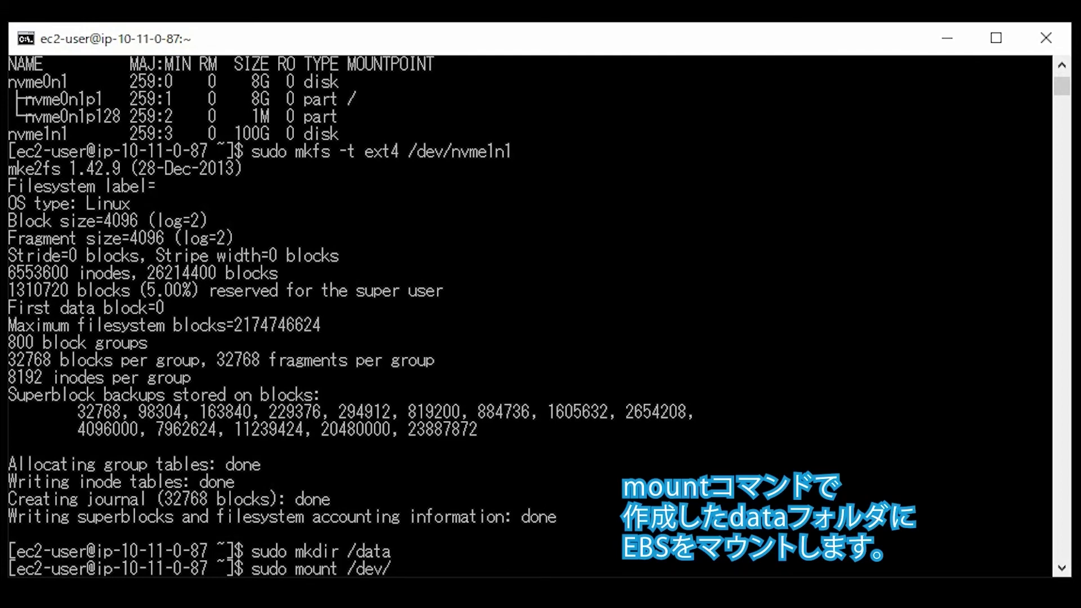
pyautogui.write('nvme1n1 /data')
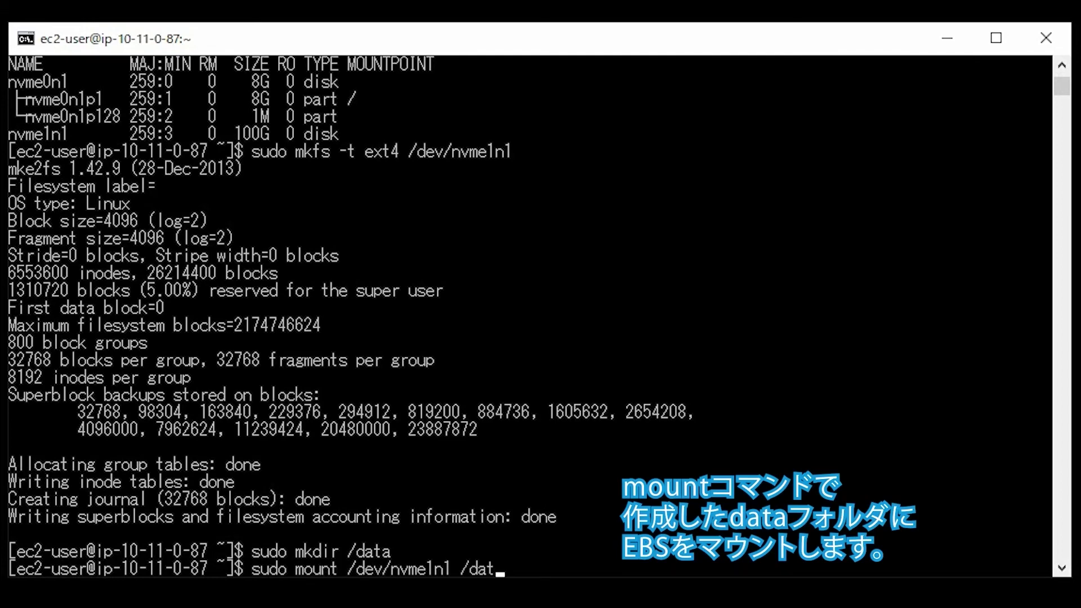
pyautogui.press('Return')
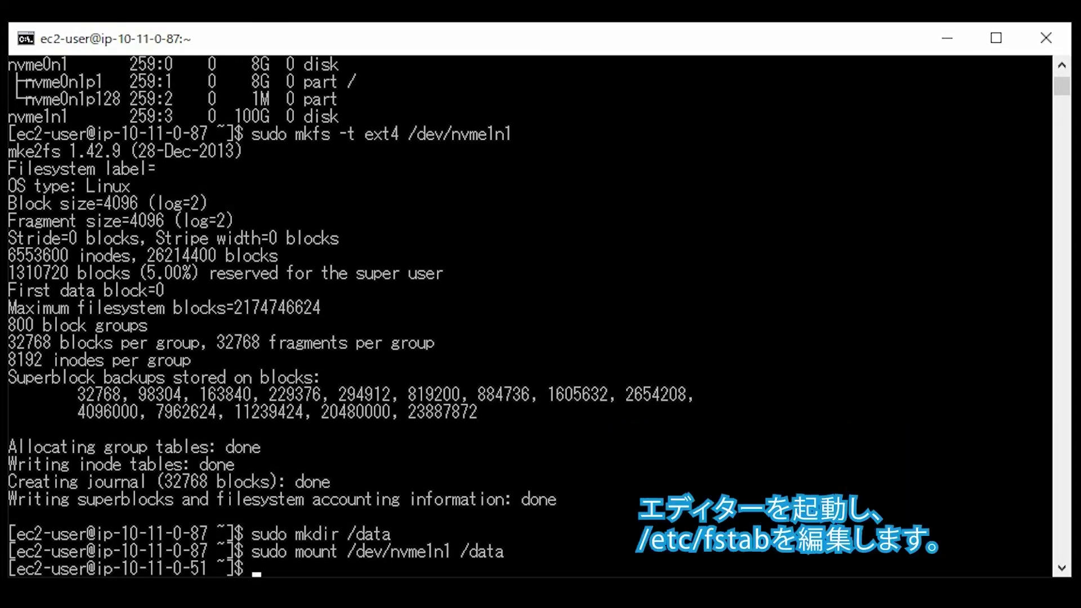
# - Open /etc/fstab in vi with sudo and start a new line below the existing UUID entry
pyautogui.write('sudo vi /etc/fstab')
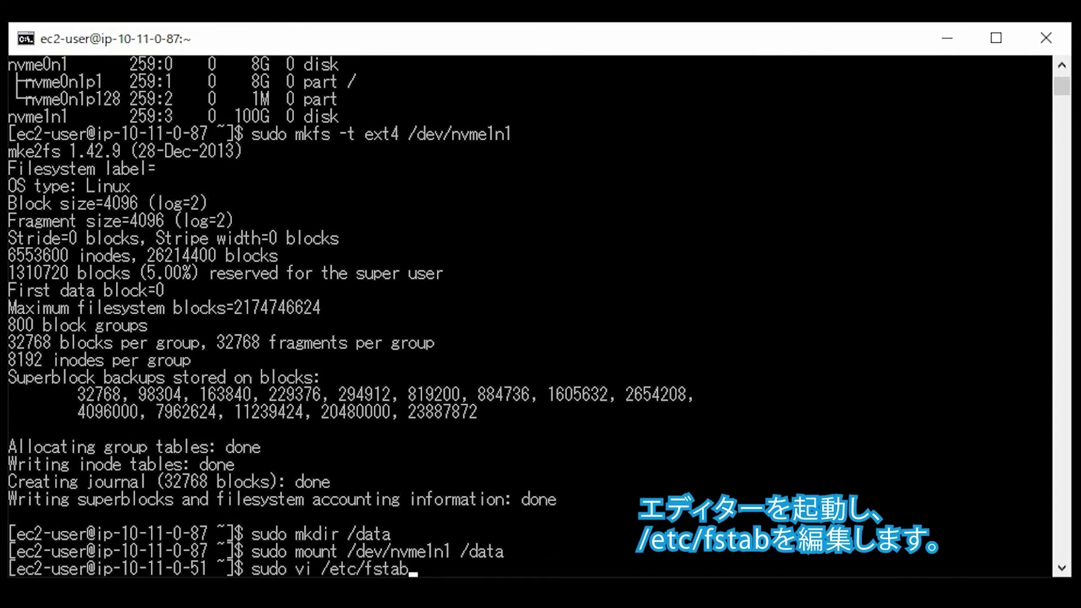
pyautogui.press('Return')
pyautogui.press('j')
pyautogui.write('o')
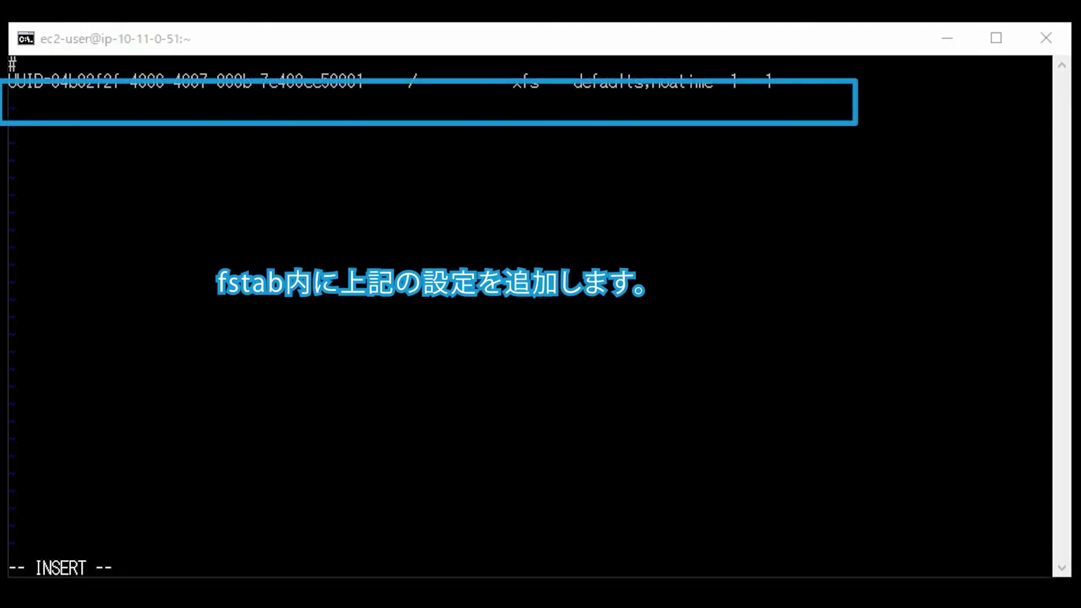
# - Enter the tab-separated fstab entry /dev/nvme1n1, /data, ext4, defaults, 1, 1, and save the file and quit vi
pyautogui.write('/dev/nvme1n1')
pyautogui.press('Tab')
pyautogui.write('/data')
pyautogui.press('Tab')
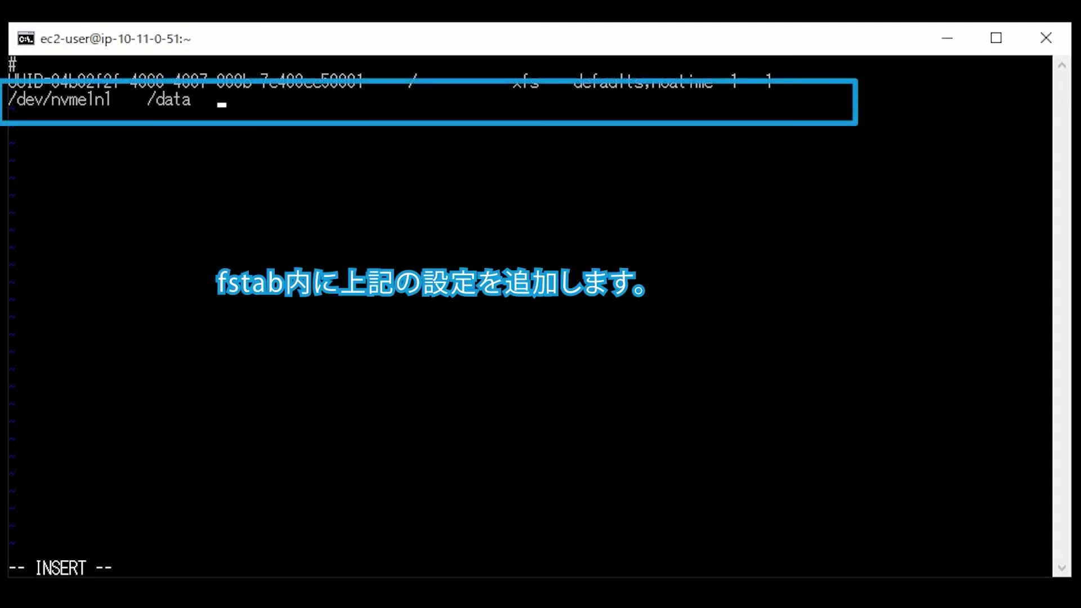
pyautogui.hotkey('alt', 'Tab')
pyautogui.write('ext4')
pyautogui.press('Tab')
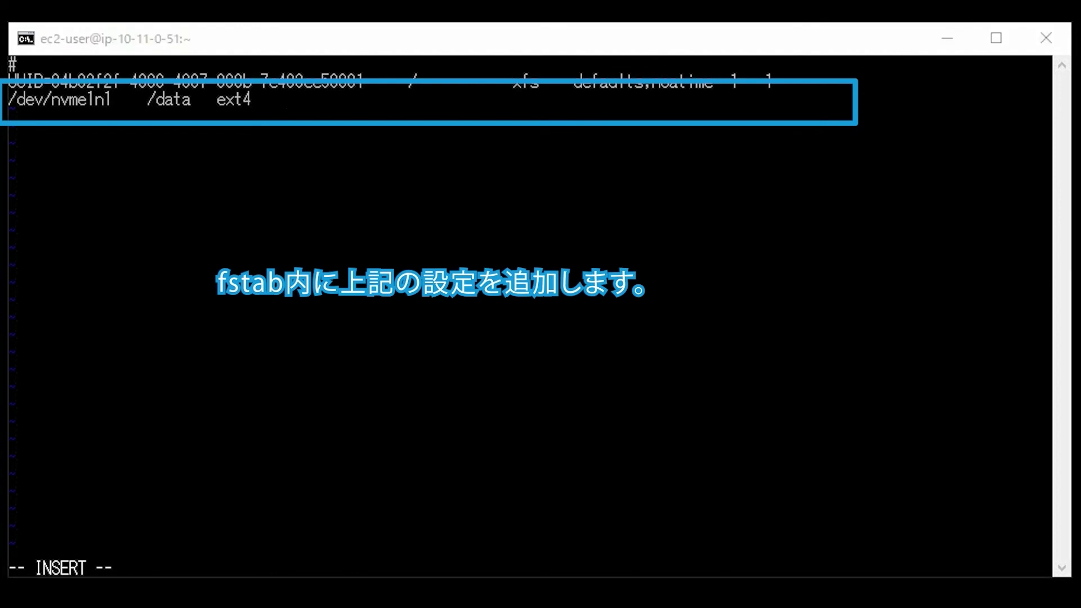
pyautogui.write('defaults')
pyautogui.press('Tab')
pyautogui.write('1')
pyautogui.press('Tab')
pyautogui.write('1')
pyautogui.press('Escape')
pyautogui.write(':wq')
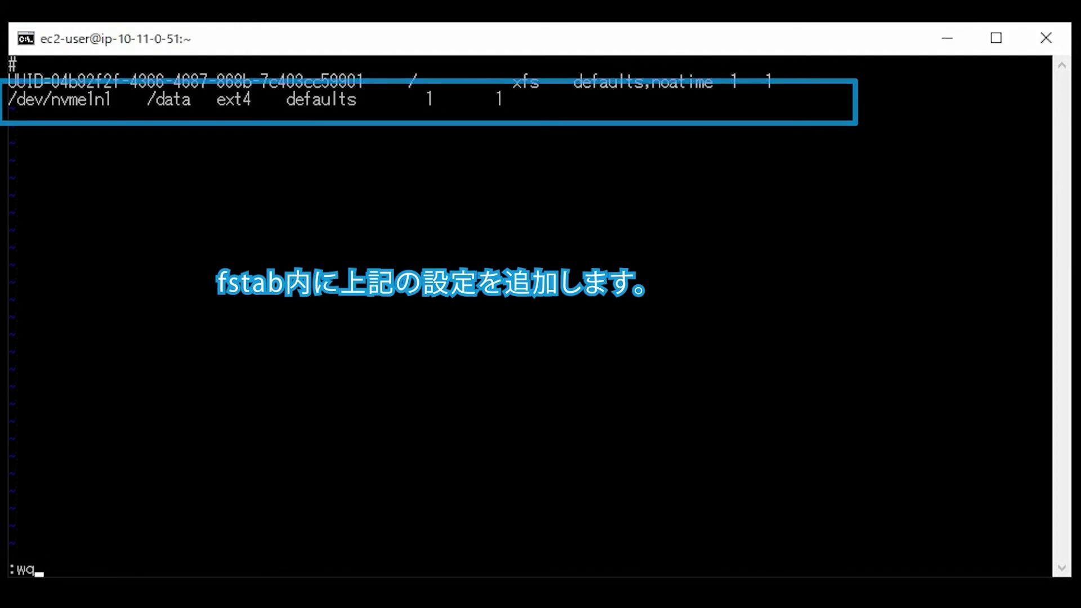
pyautogui.press('Return')
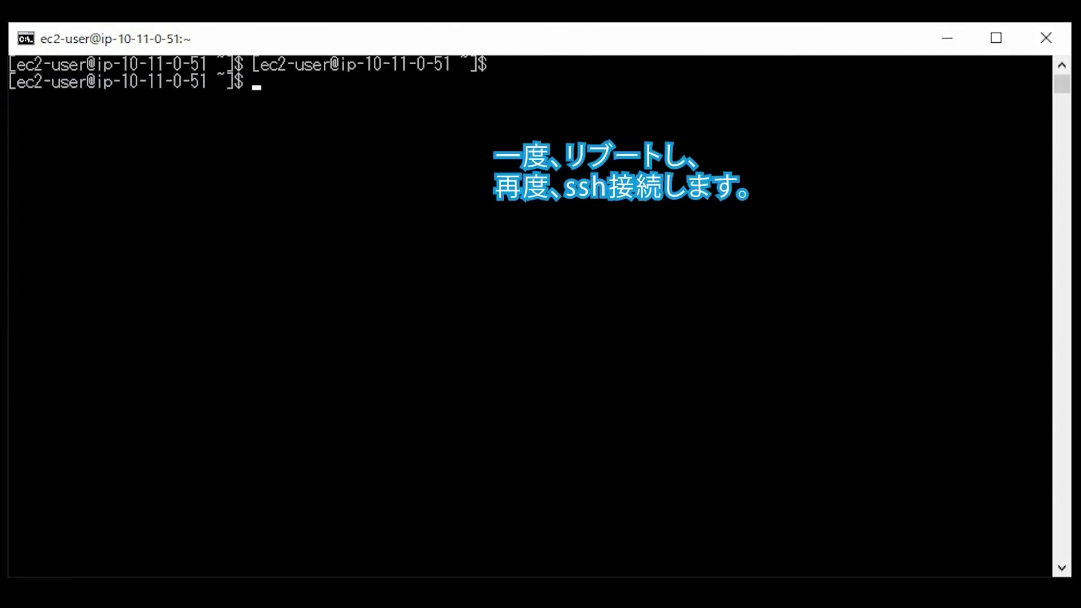
# - Reboot the instance with sudo reboot and reconnect over SSH to host ec2
pyautogui.write('sudo reboot')
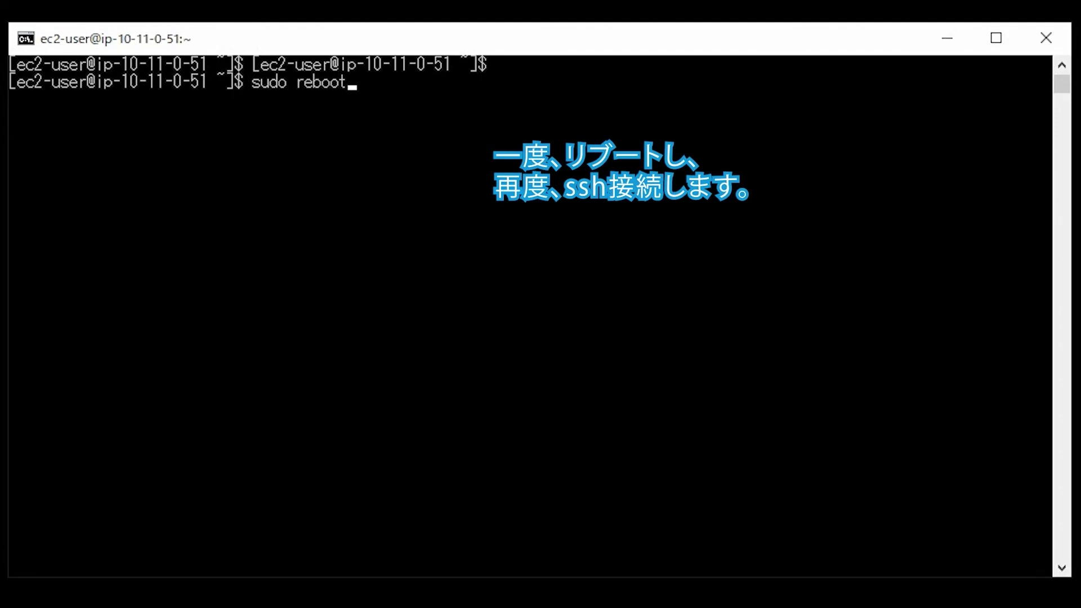
pyautogui.press('Return')
pyautogui.press('Up')
pyautogui.press('Return')
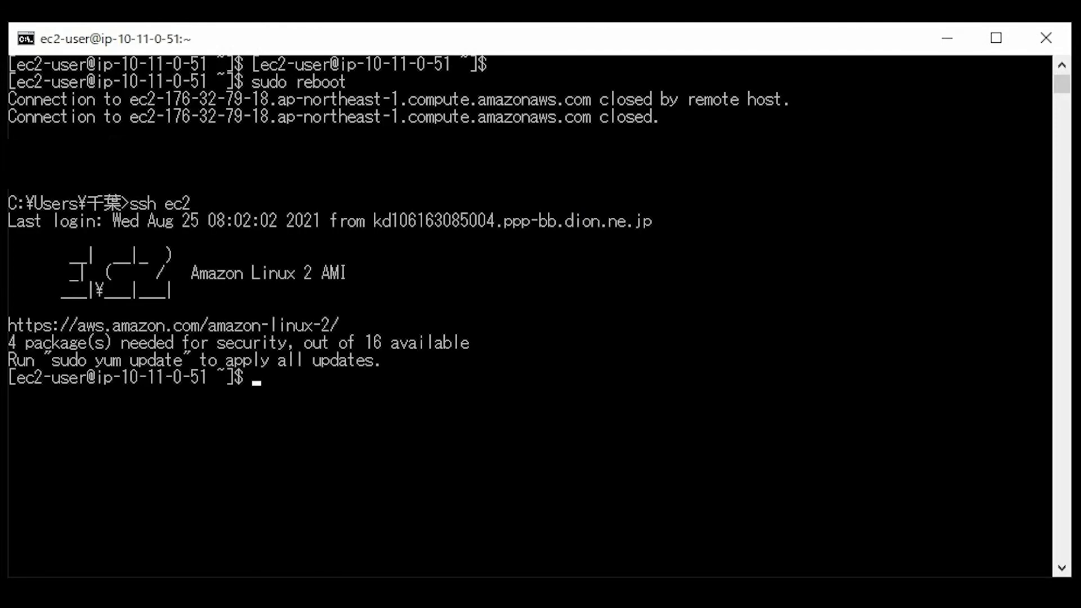
# - List the block devices with lsblk to check where nvme1n1 is mounted after the reboot
pyautogui.write('lsblk')
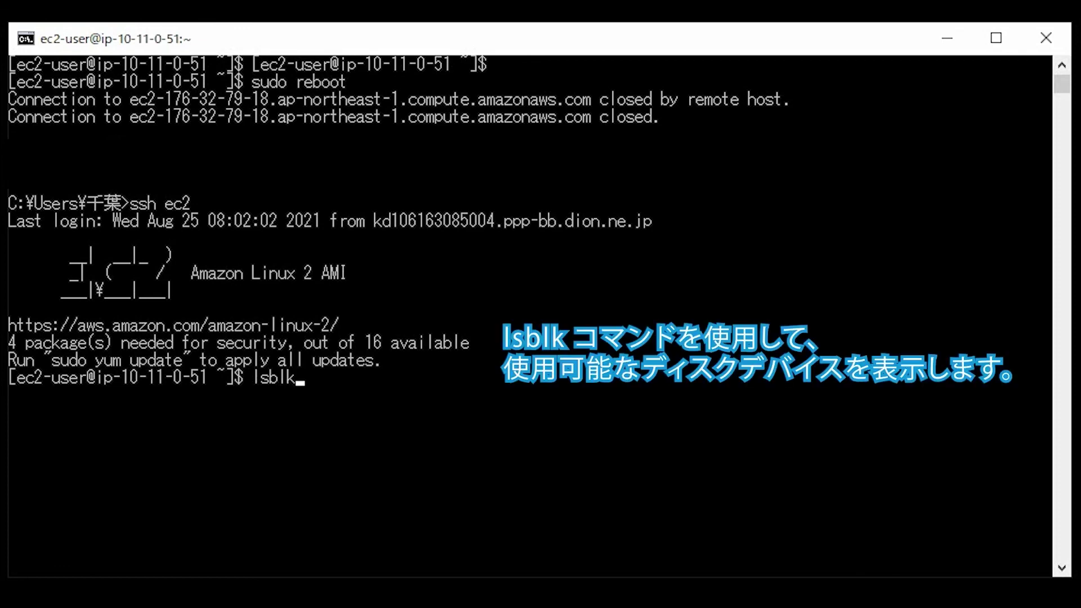
pyautogui.press('Return')
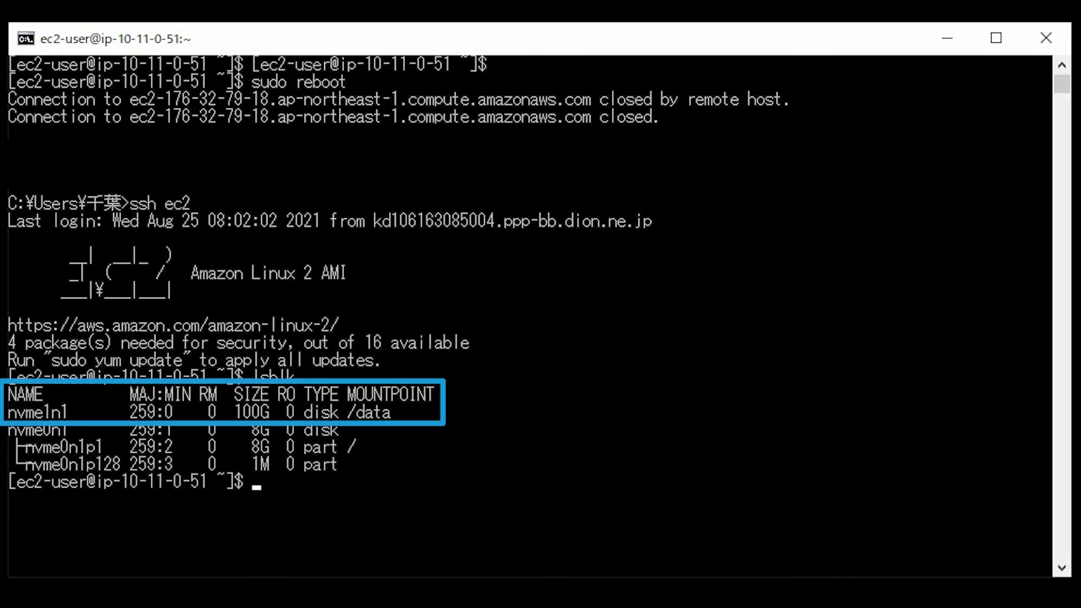